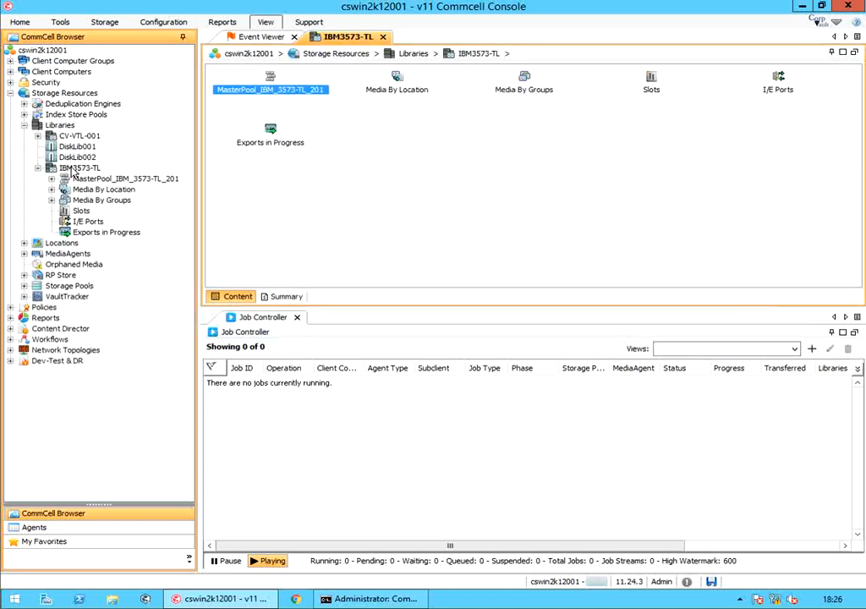
Step: Open Expert Storage Configuration with MediaAgents mawin2k08001 and cswin2k12001 selected
{"action": "left_click", "coordinate": [76, 169]}
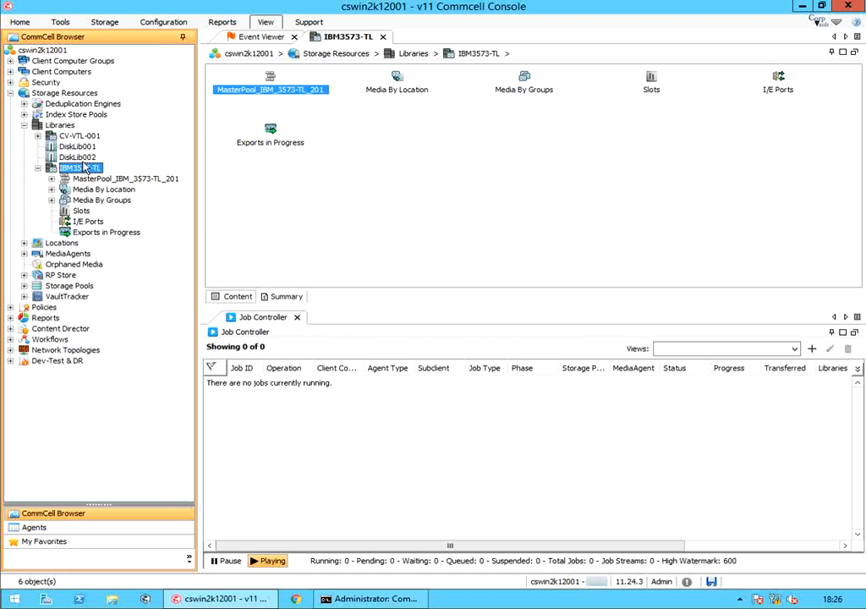
{"action": "left_click", "coordinate": [105, 24]}
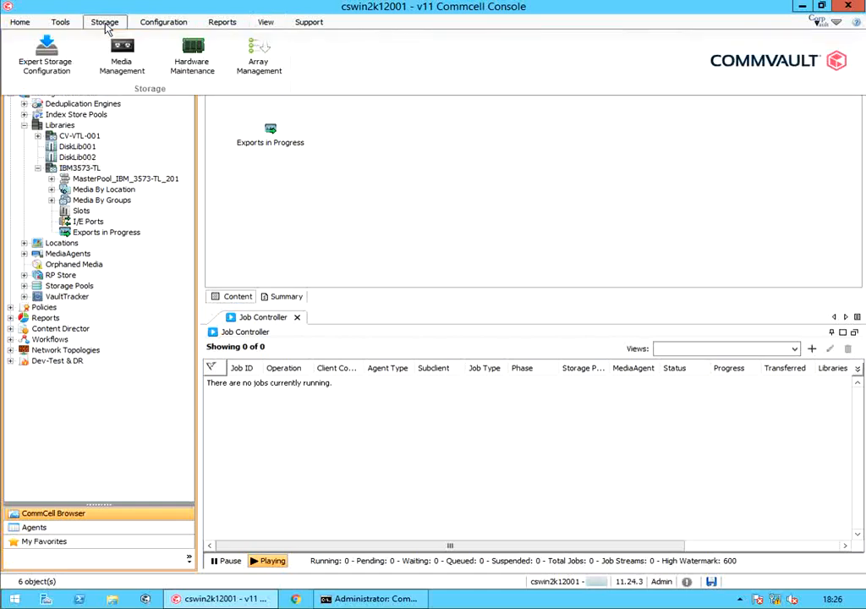
{"action": "left_click", "coordinate": [38, 68]}
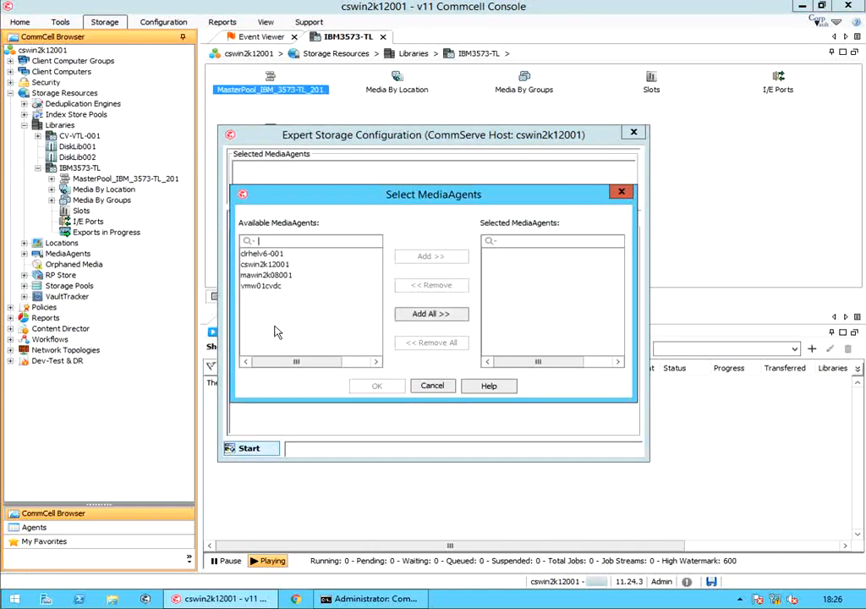
{"action": "double_click", "coordinate": [280, 275]}
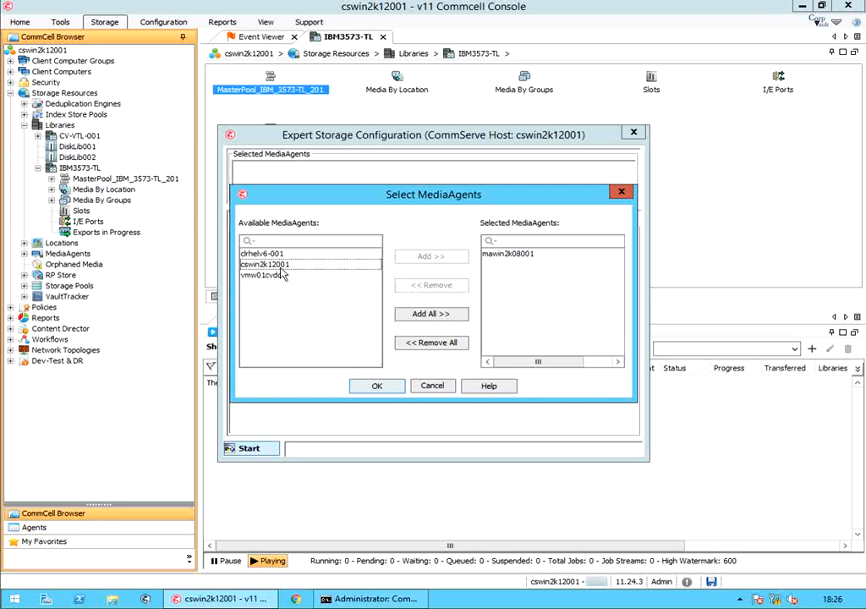
{"action": "double_click", "coordinate": [283, 265]}
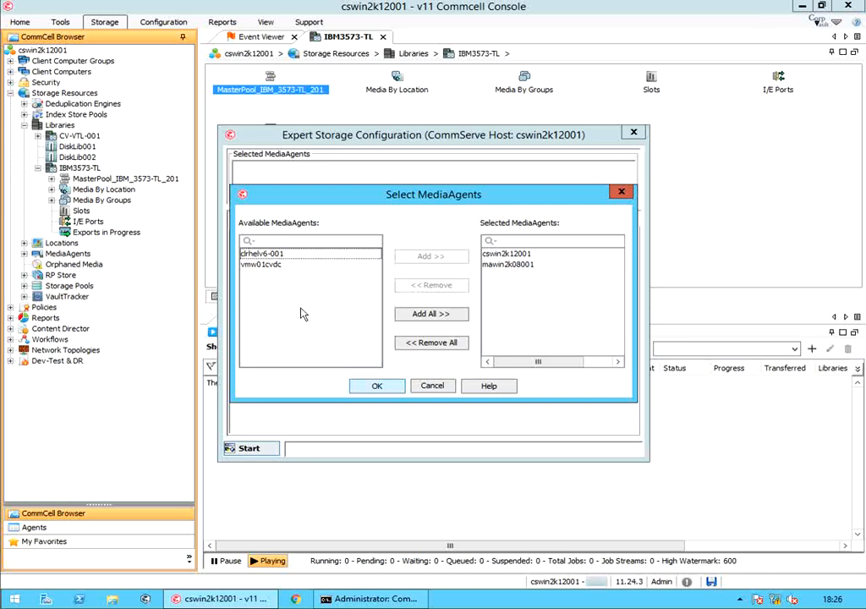
{"action": "left_click", "coordinate": [361, 392]}
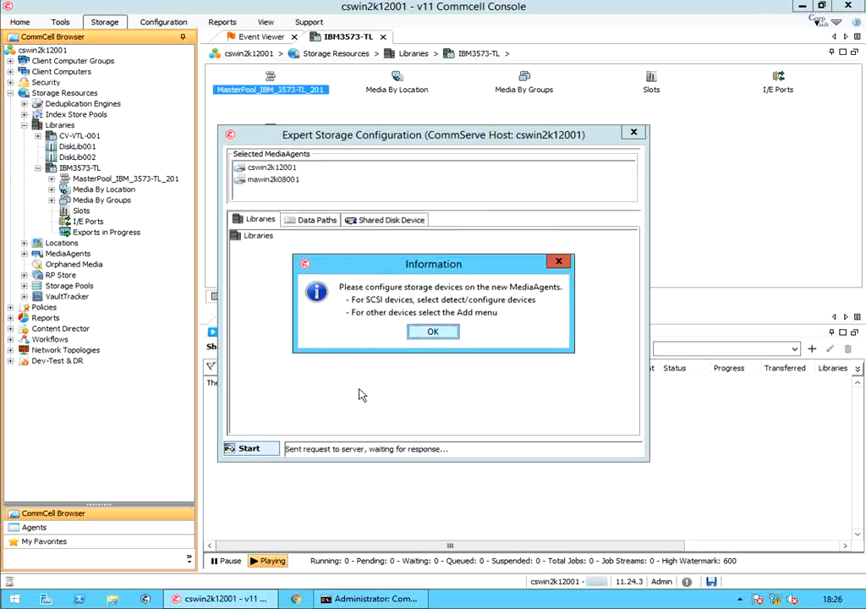
{"action": "left_click", "coordinate": [435, 334]}
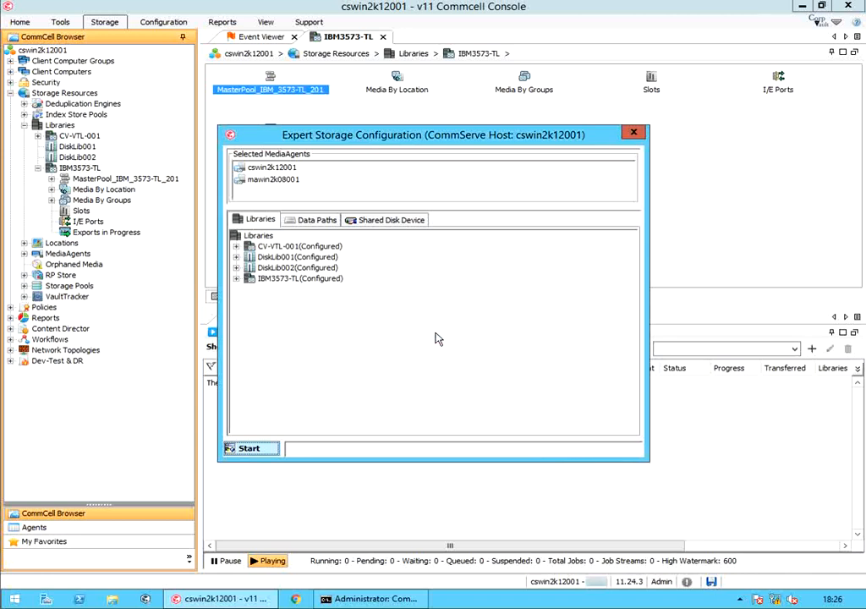
Step: Examine the IBM3573-TL library's data paths, including its library controller and the drives in the MasterPool_IBM_3573-TL_201 drive pool
{"action": "left_click", "coordinate": [300, 221]}
{"action": "left_click", "coordinate": [237, 279]}
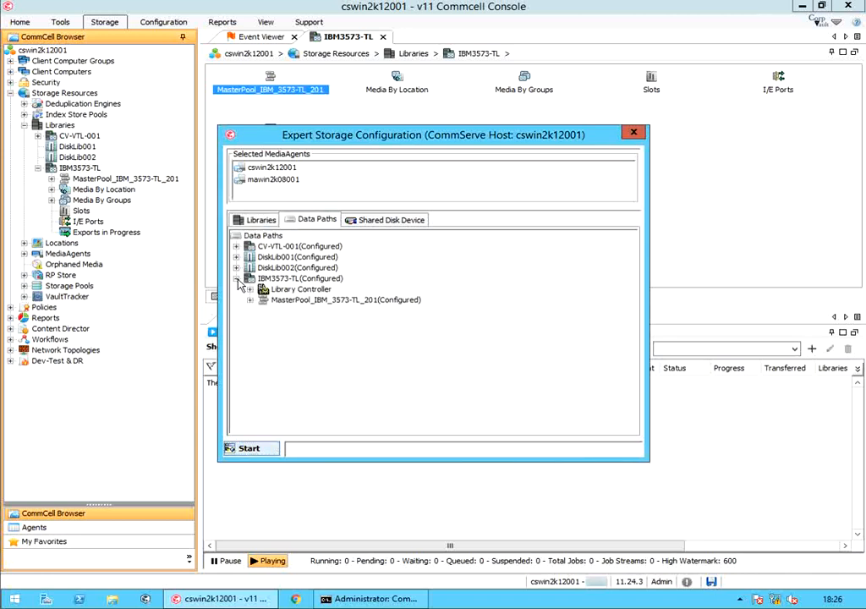
{"action": "left_click", "coordinate": [250, 289]}
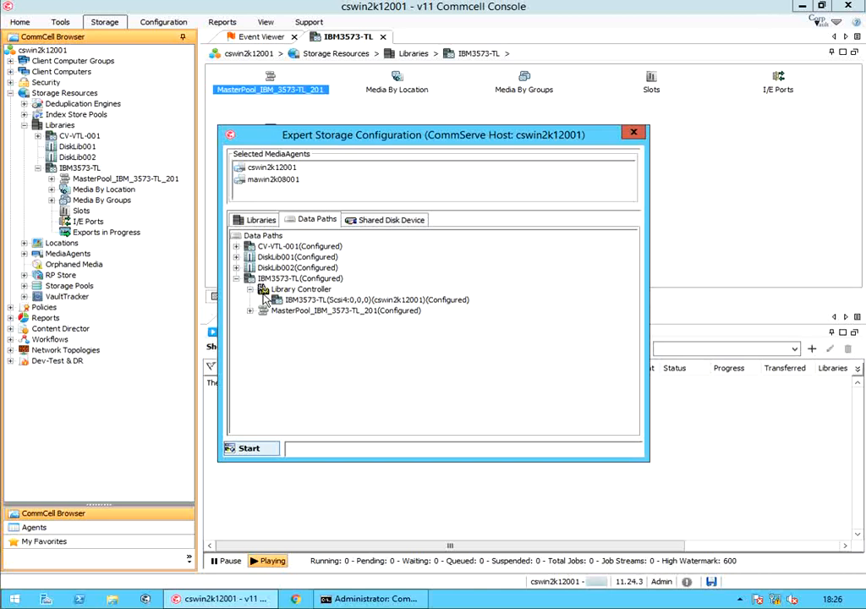
{"action": "left_click", "coordinate": [294, 302]}
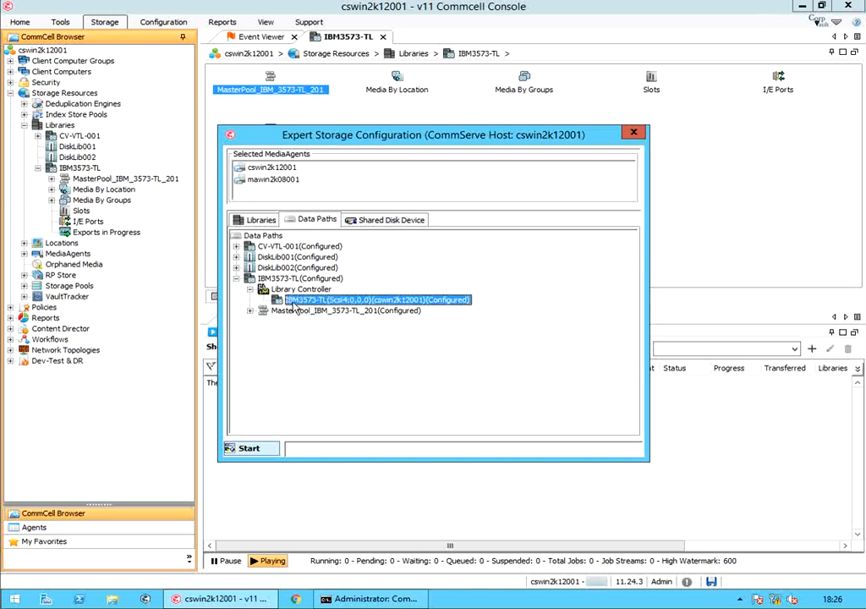
{"action": "left_click", "coordinate": [251, 310]}
{"action": "left_click", "coordinate": [263, 321]}
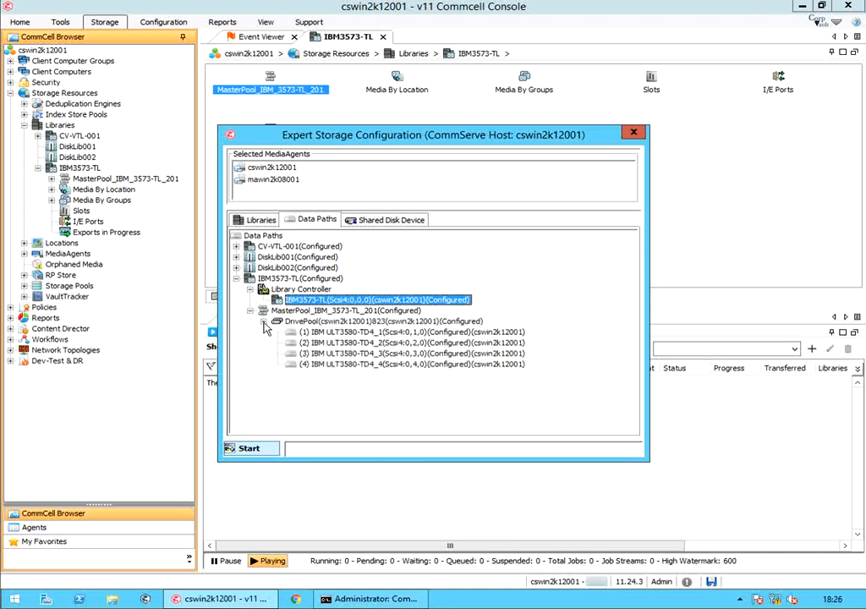
{"action": "left_click", "coordinate": [343, 322]}
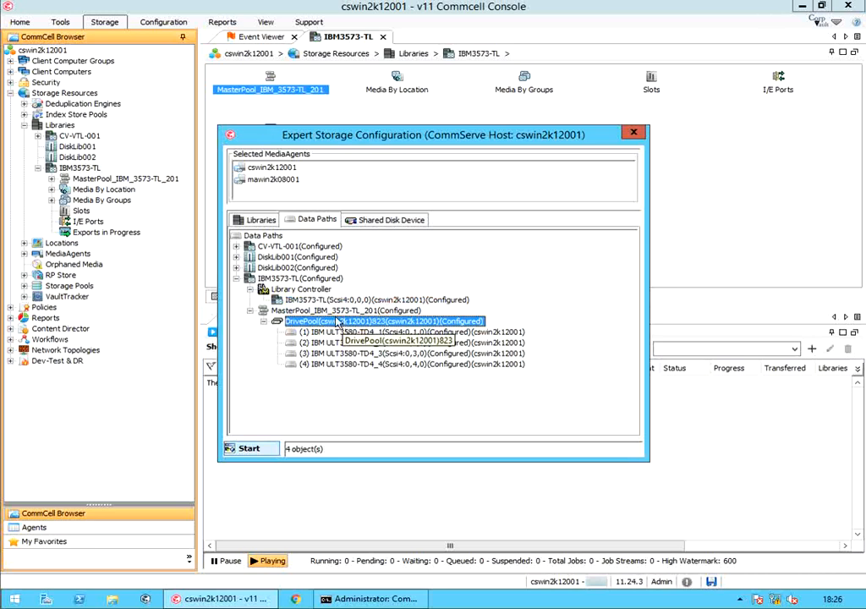
{"action": "left_click", "coordinate": [237, 279]}
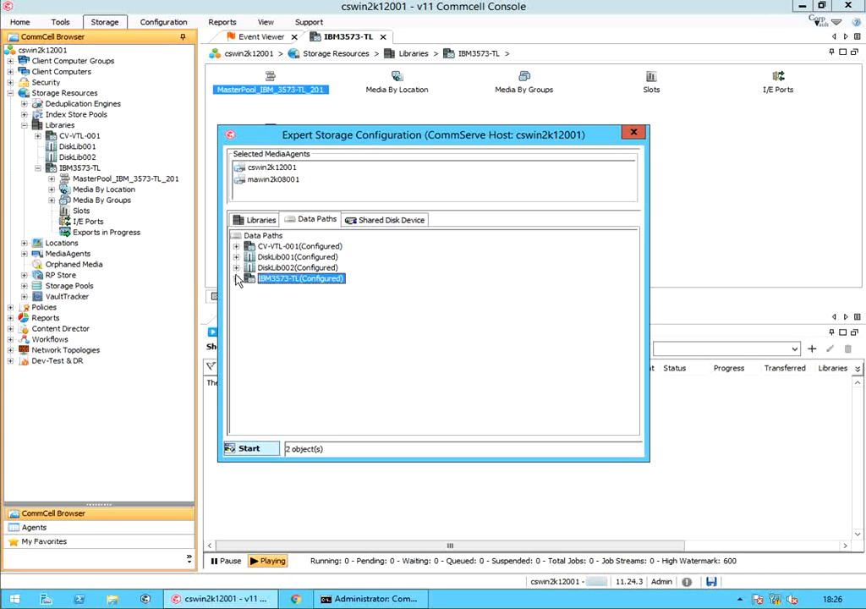
Step: Detect SCSI devices on the selected MediaAgents with automatic DDS drive pool creation, and review the detection log for both hosts
{"action": "left_click", "coordinate": [256, 220]}
{"action": "left_click", "coordinate": [244, 450]}
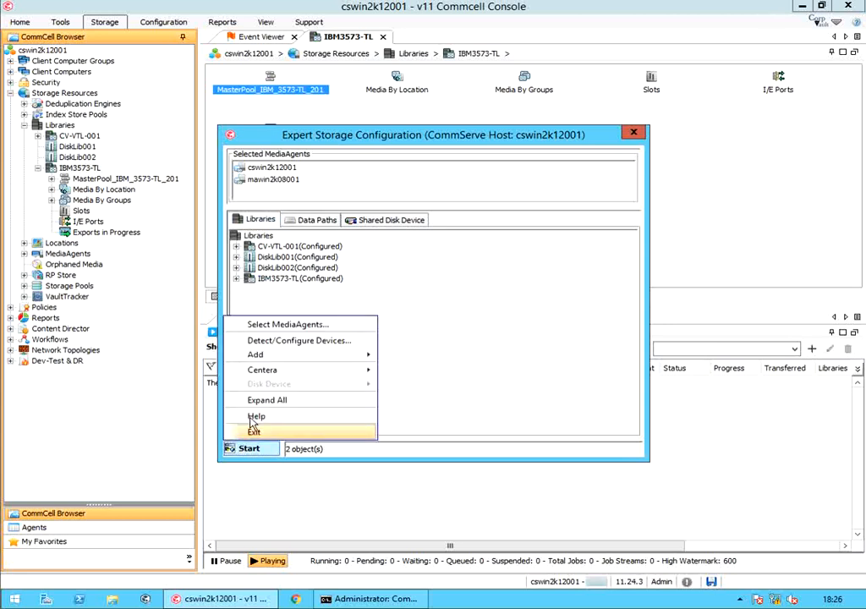
{"action": "left_click", "coordinate": [254, 341]}
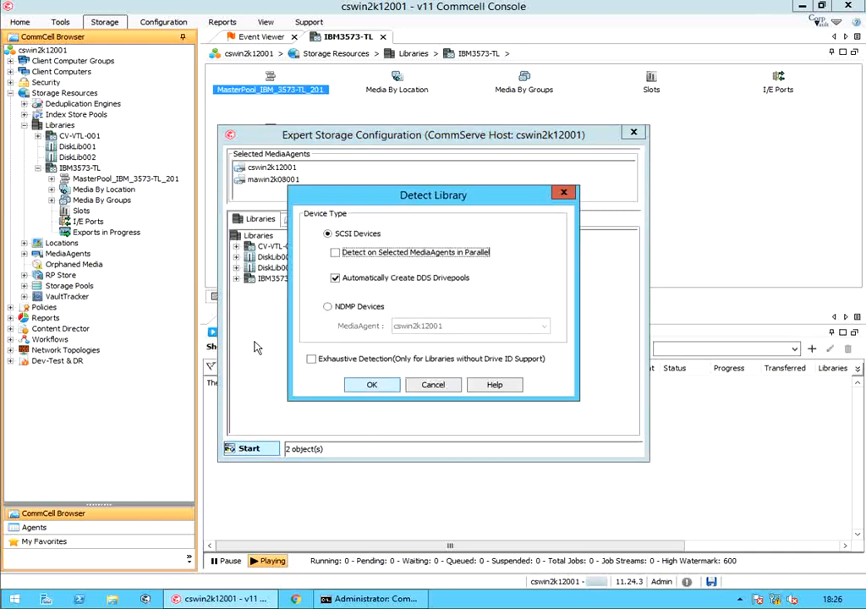
{"action": "left_click", "coordinate": [375, 386]}
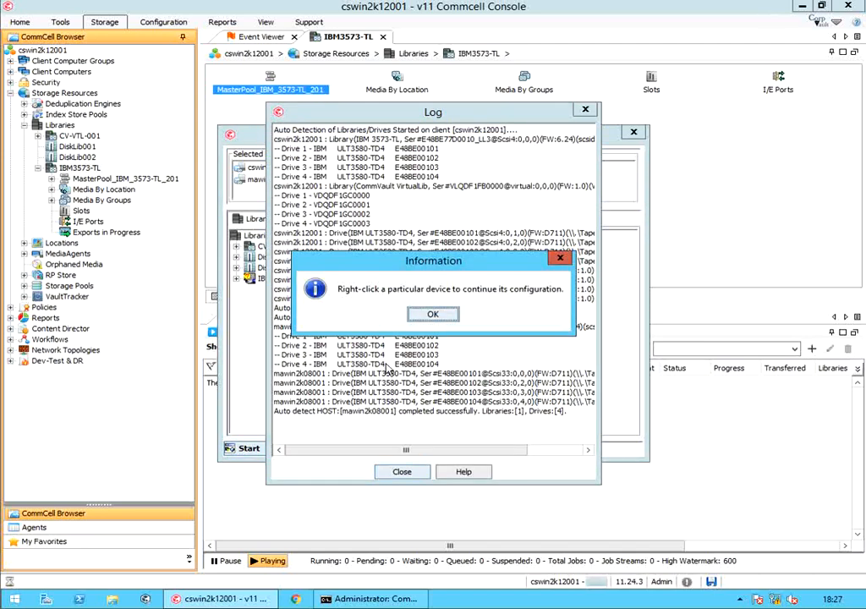
{"action": "left_click", "coordinate": [422, 317]}
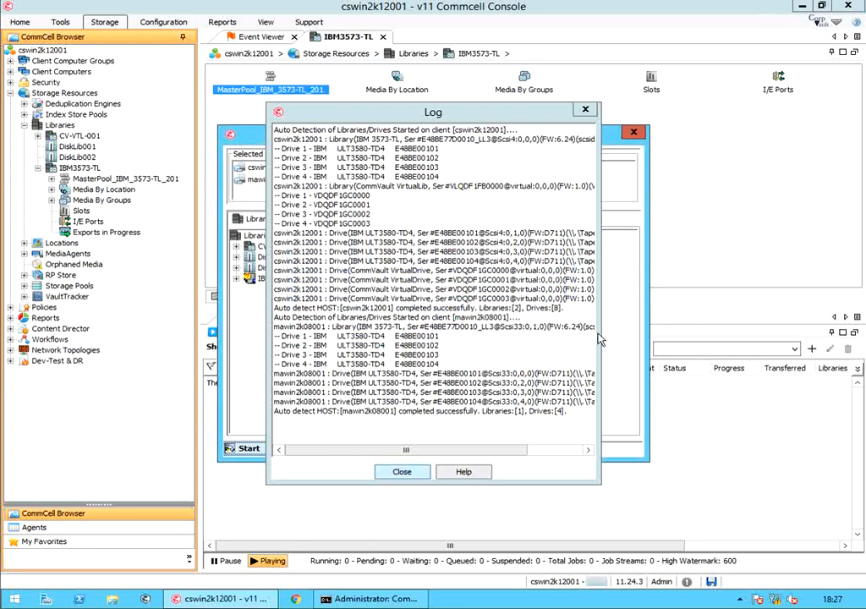
{"action": "left_click_drag", "start_coordinate": [601, 339], "coordinate": [767, 335]}
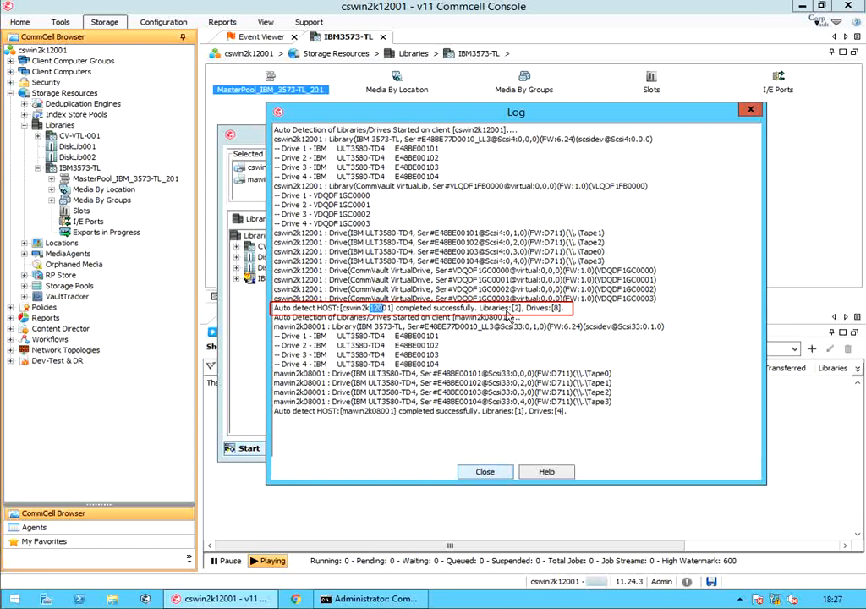
{"action": "left_click_drag", "start_coordinate": [513, 308], "coordinate": [563, 310]}
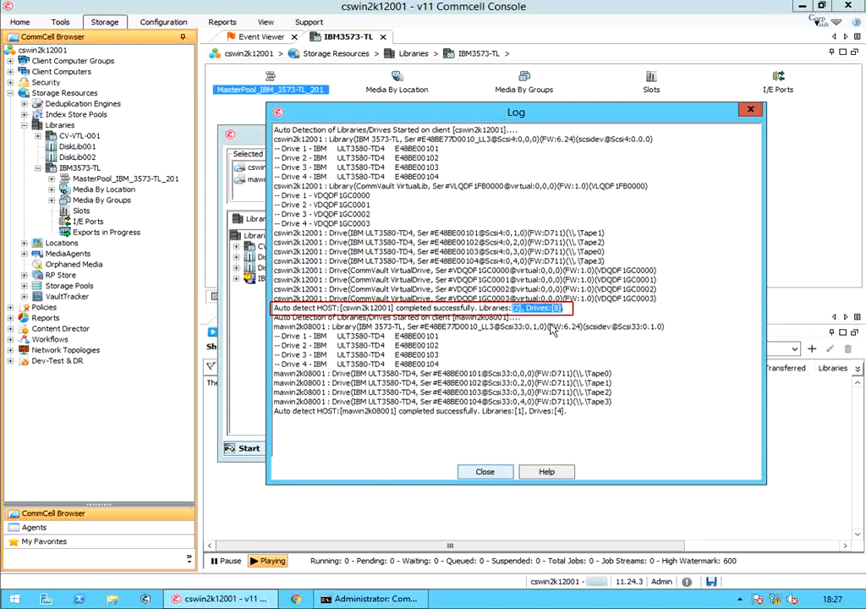
{"action": "left_click_drag", "start_coordinate": [342, 413], "coordinate": [394, 414]}
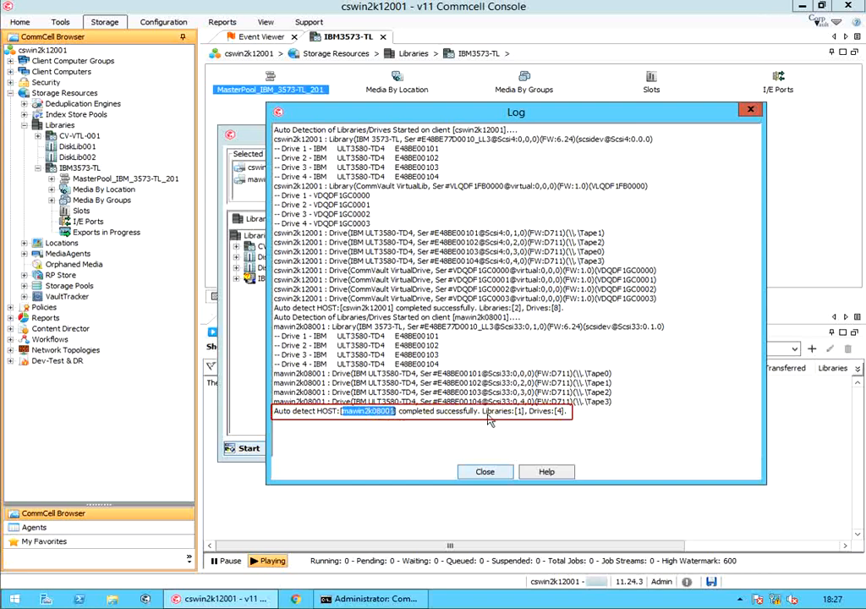
{"action": "left_click_drag", "start_coordinate": [483, 412], "coordinate": [570, 418]}
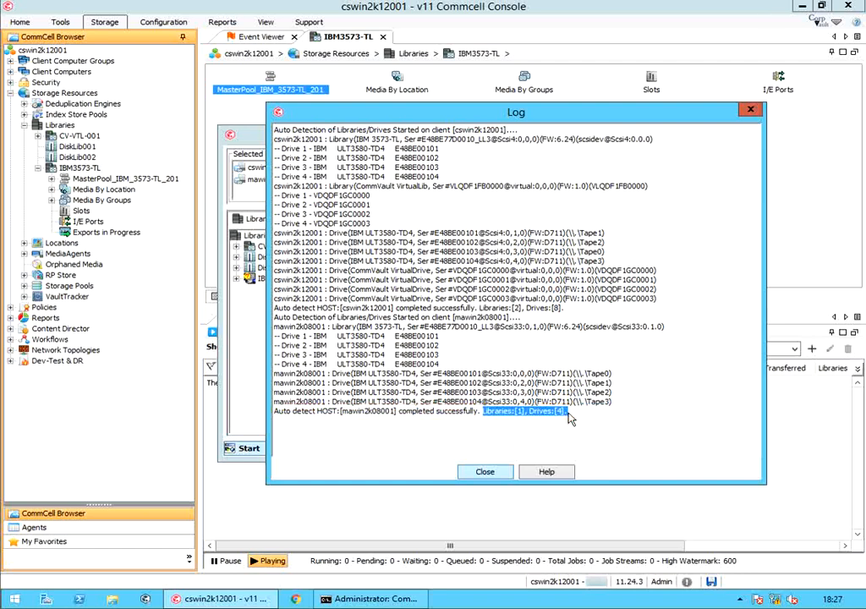
{"action": "left_click", "coordinate": [488, 471]}
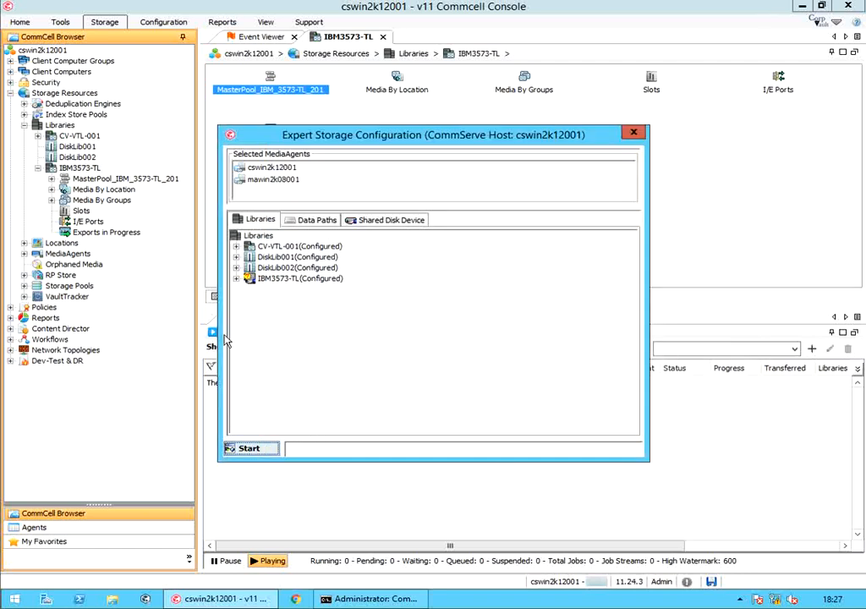
Step: Configure the IBM3573-TL library controller on mawin2k08001 with the Library Only option and check its entry in the data paths
{"action": "left_click", "coordinate": [315, 220]}
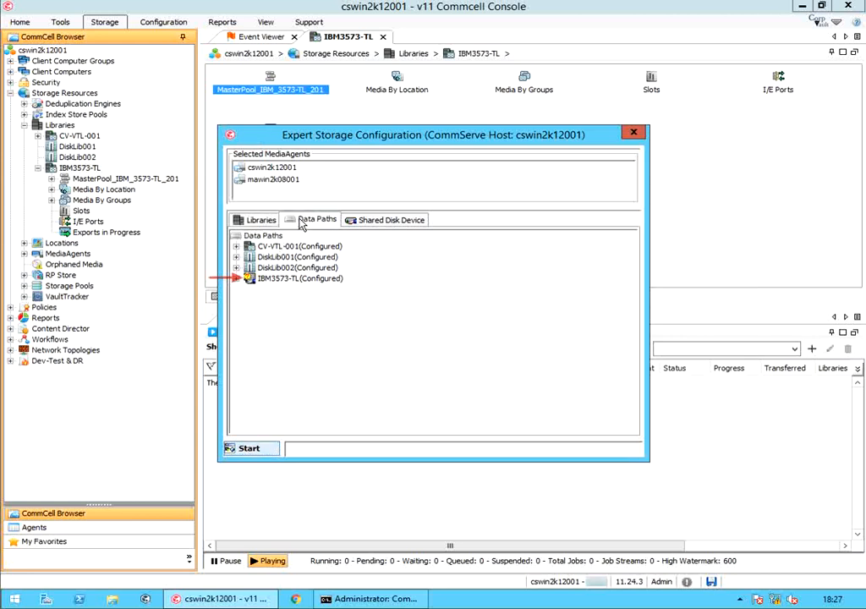
{"action": "left_click", "coordinate": [237, 279]}
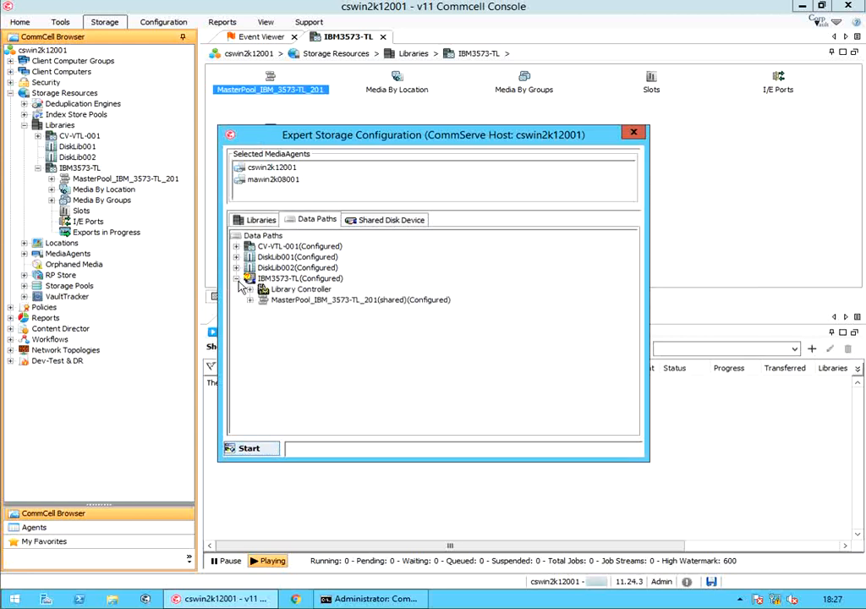
{"action": "left_click", "coordinate": [250, 290]}
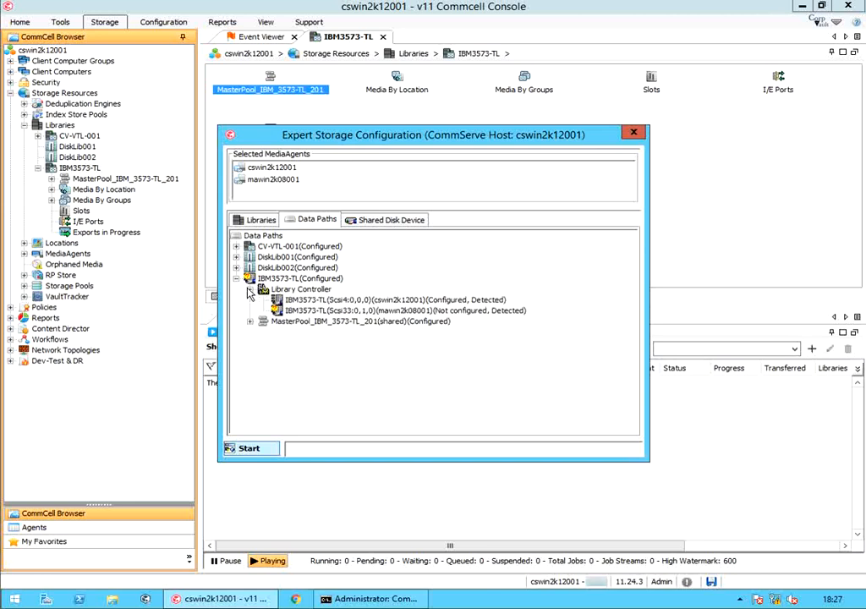
{"action": "right_click", "coordinate": [314, 314]}
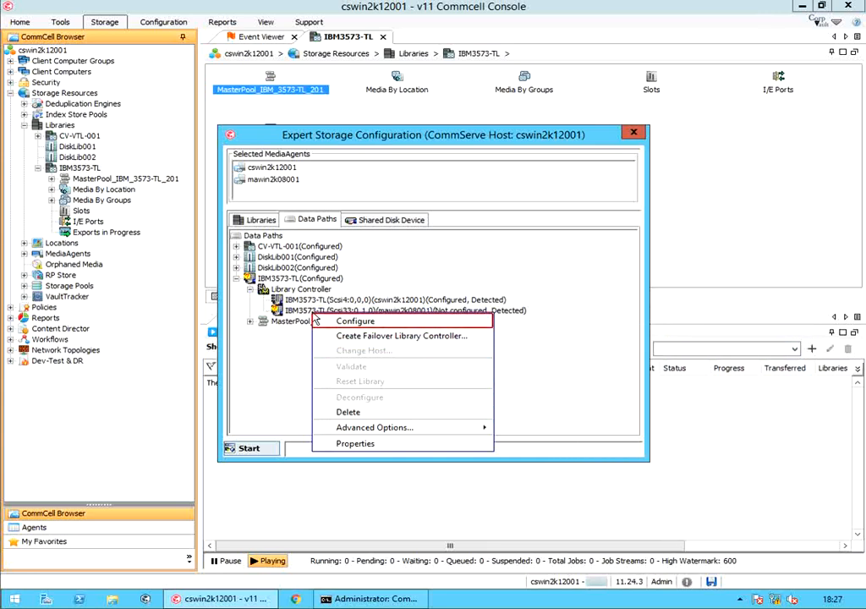
{"action": "left_click", "coordinate": [338, 322]}
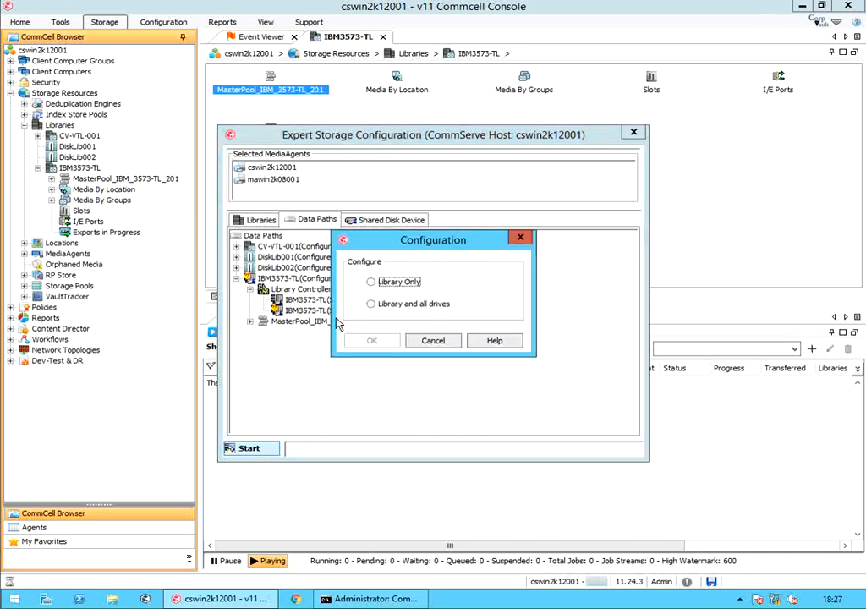
{"action": "left_click", "coordinate": [412, 288]}
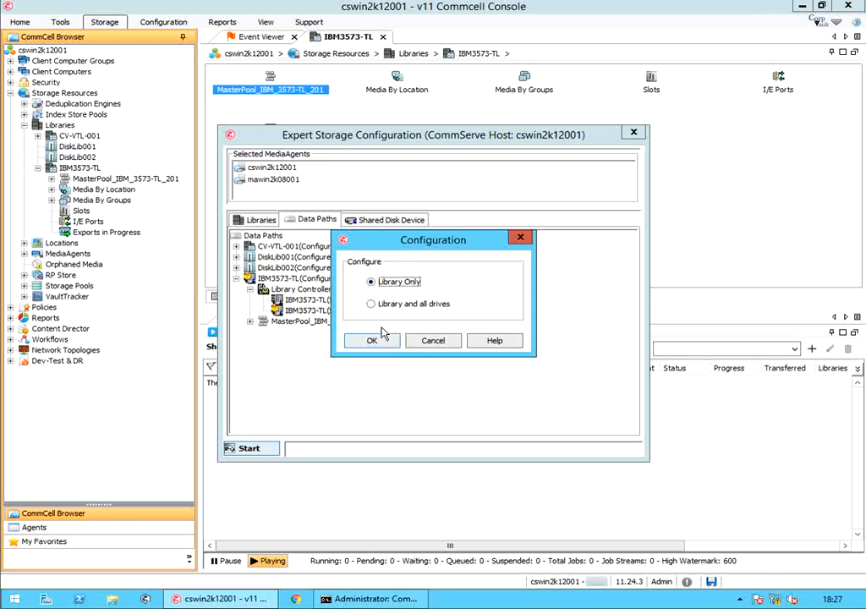
{"action": "left_click", "coordinate": [379, 340]}
{"action": "left_click", "coordinate": [237, 280]}
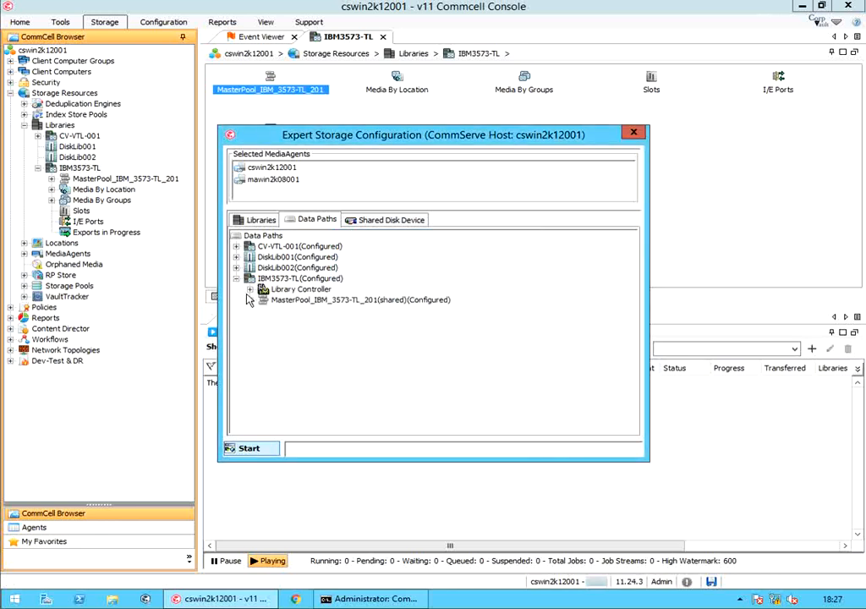
{"action": "left_click", "coordinate": [249, 289]}
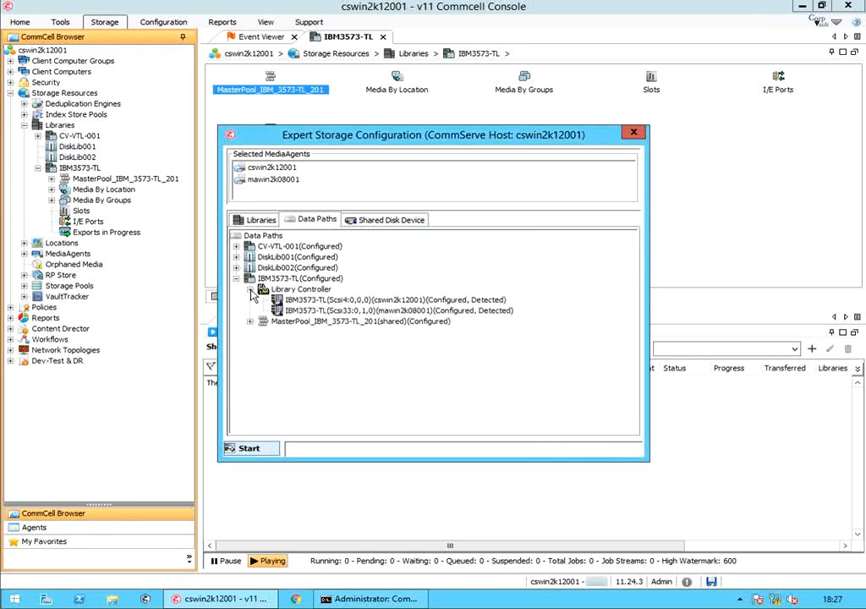
{"action": "left_click", "coordinate": [306, 313]}
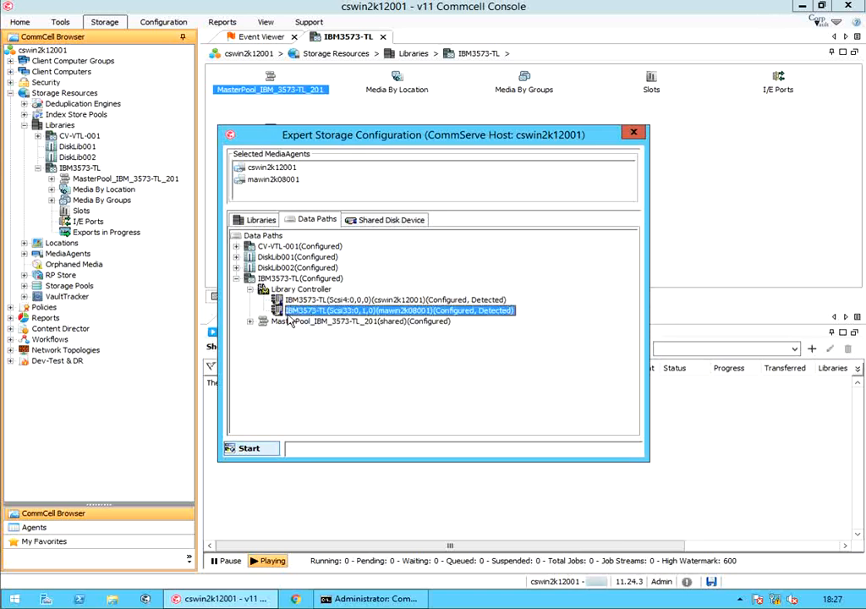
Step: Configure the DrivePool(mawin2k08001) drive pool under MasterPool_IBM_3573-TL_201 with the DrivePool and all drives option
{"action": "left_click", "coordinate": [251, 322]}
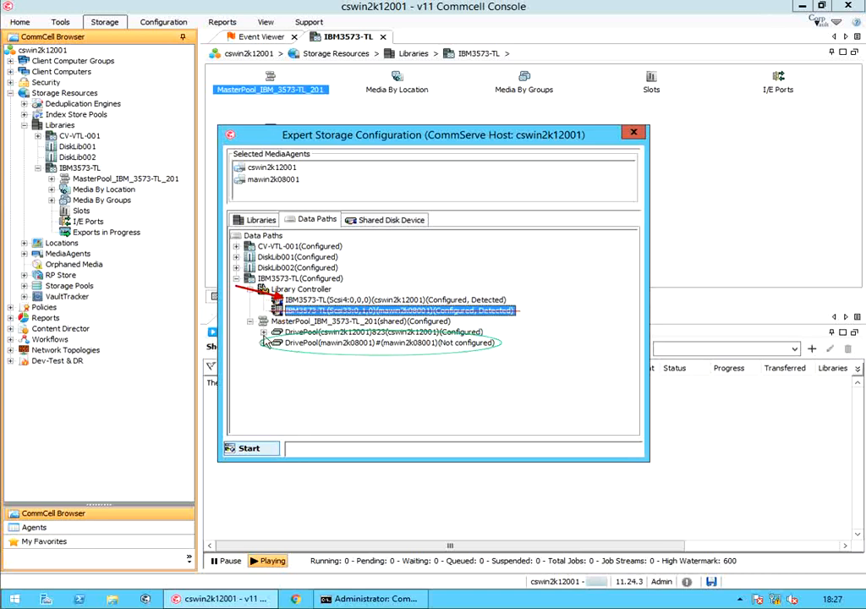
{"action": "left_click", "coordinate": [264, 343]}
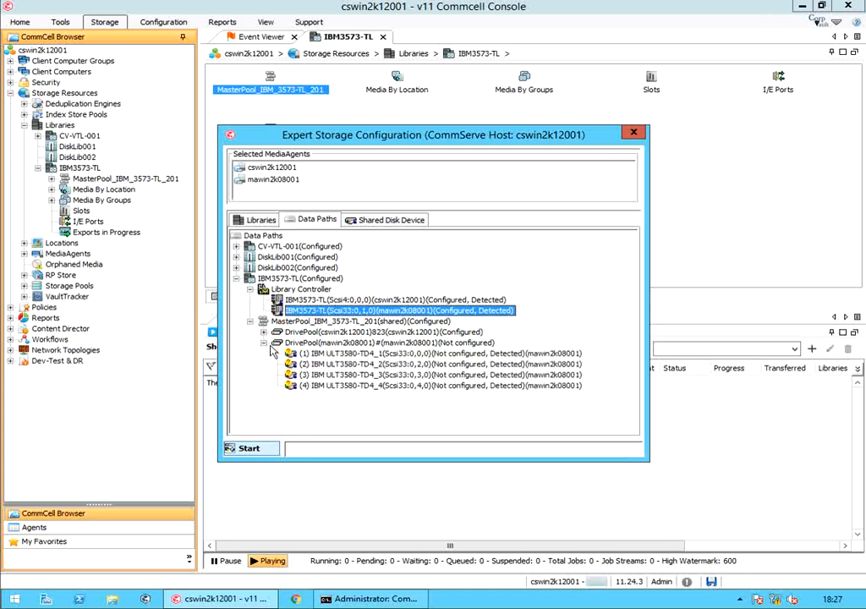
{"action": "left_click", "coordinate": [398, 343]}
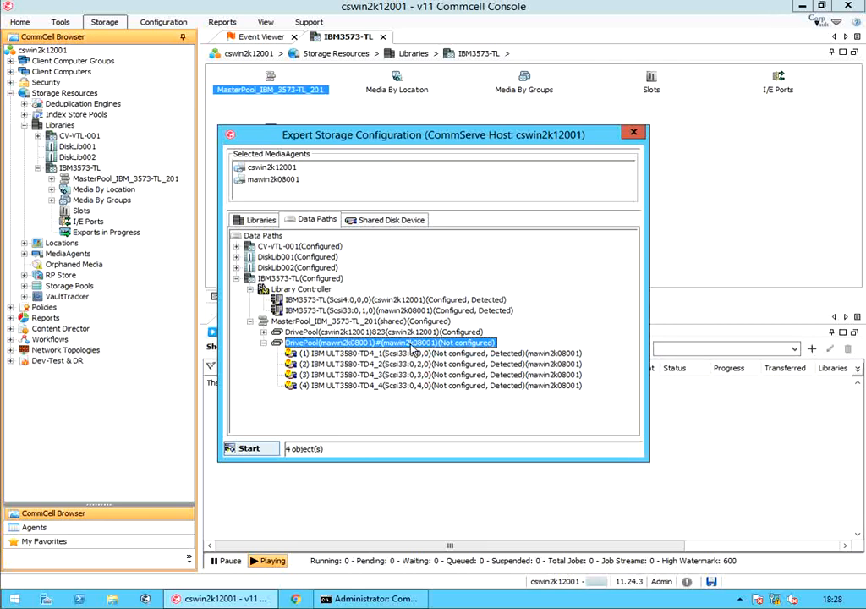
{"action": "right_click", "coordinate": [414, 347]}
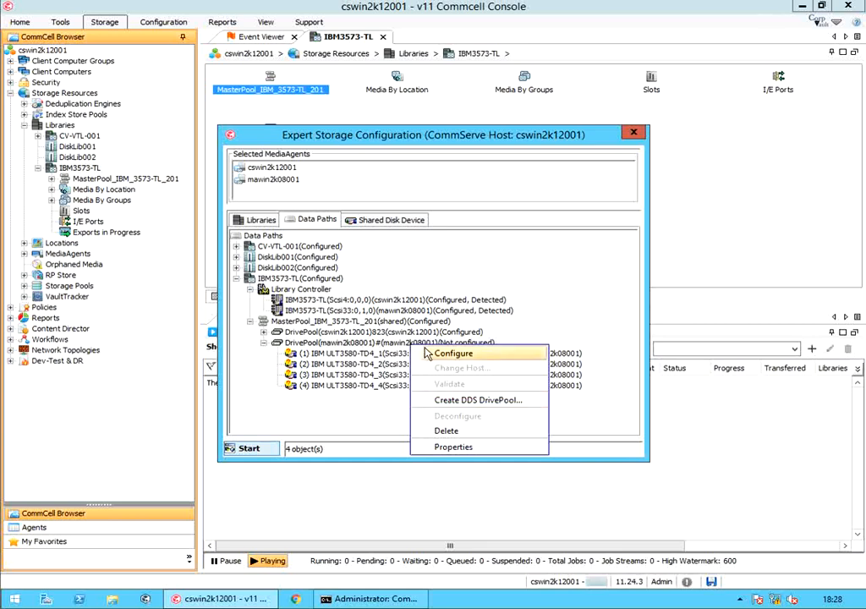
{"action": "left_click", "coordinate": [428, 354]}
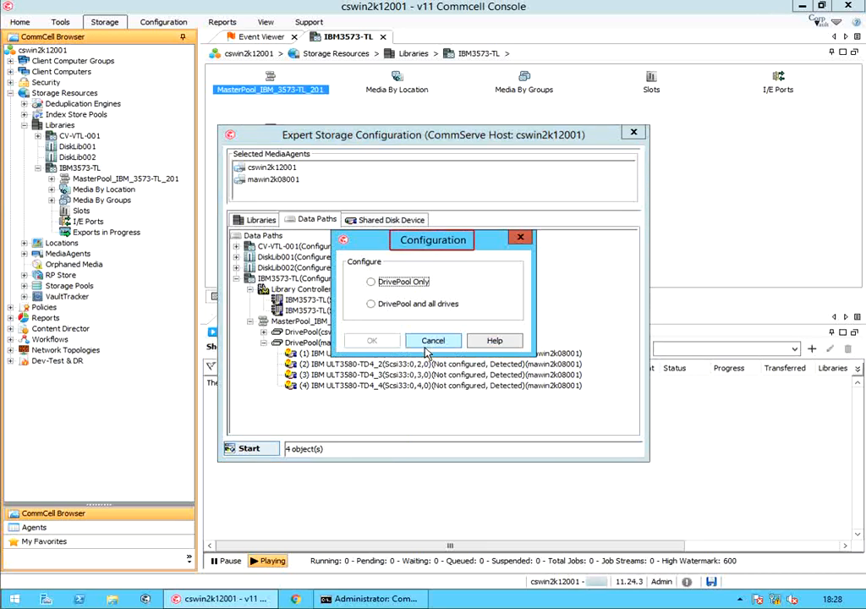
{"action": "left_click", "coordinate": [415, 305]}
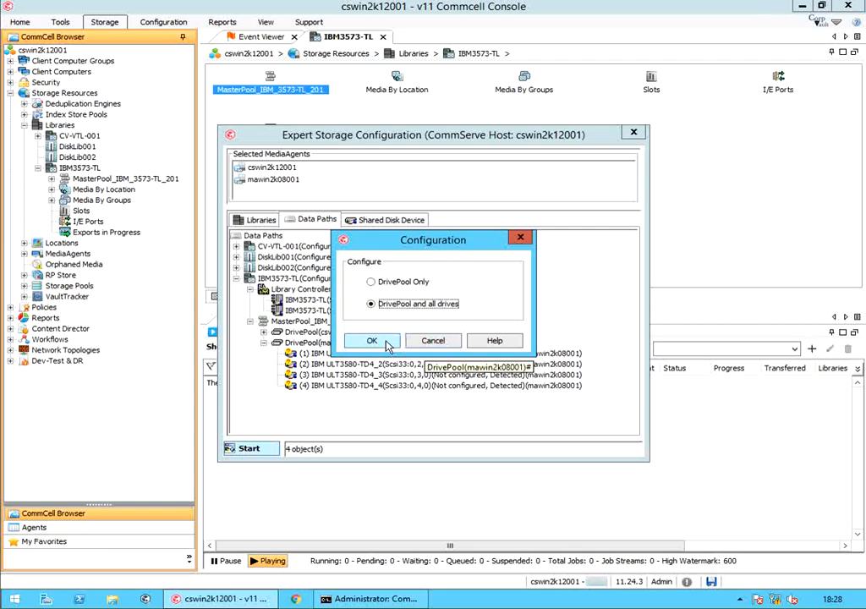
{"action": "left_click", "coordinate": [372, 341]}
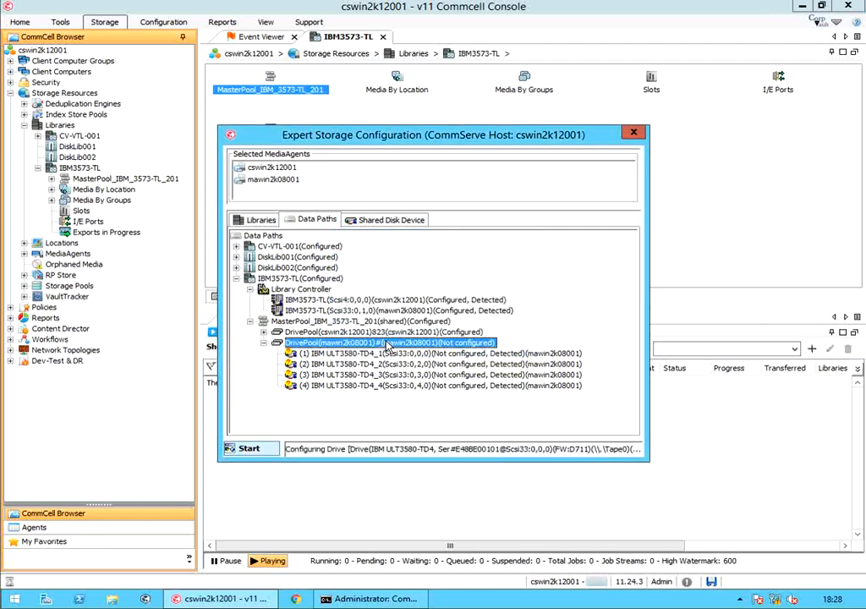
Step: Review the IBM3573-TL library controllers and both MediaAgents' drive pools with their drives, and exit Expert Storage Configuration
{"action": "left_click", "coordinate": [250, 290]}
{"action": "left_click", "coordinate": [298, 302]}
{"action": "left_click", "coordinate": [298, 310]}
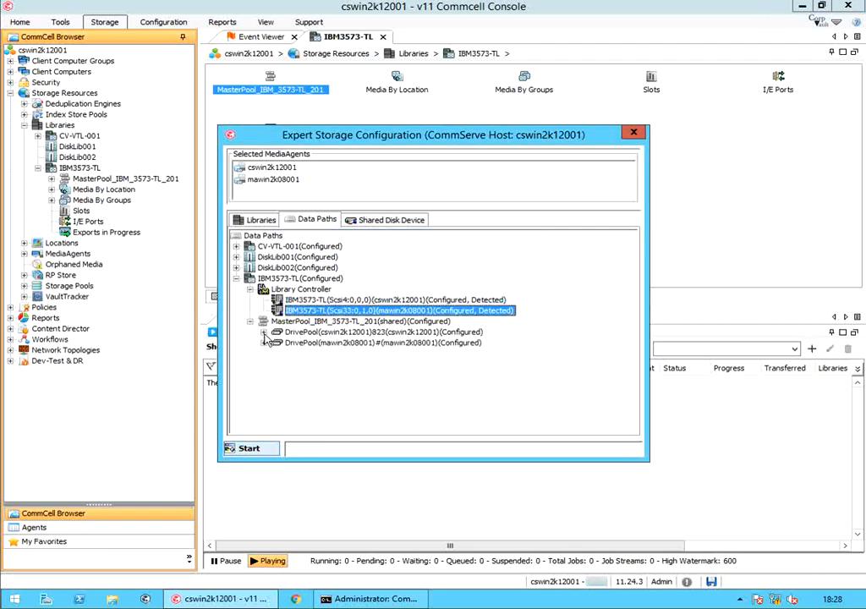
{"action": "left_click", "coordinate": [264, 332]}
{"action": "left_click", "coordinate": [264, 385]}
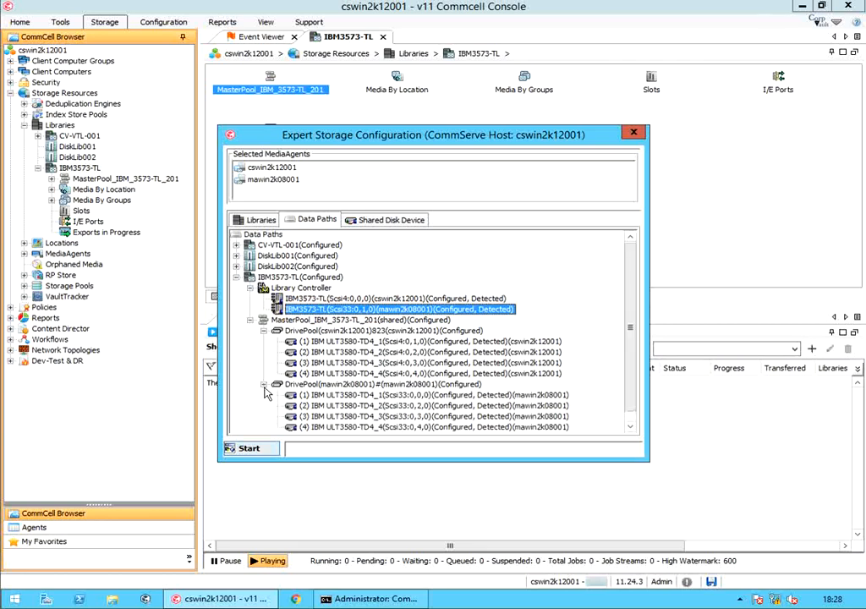
{"action": "left_click_drag", "start_coordinate": [630, 329], "coordinate": [604, 397]}
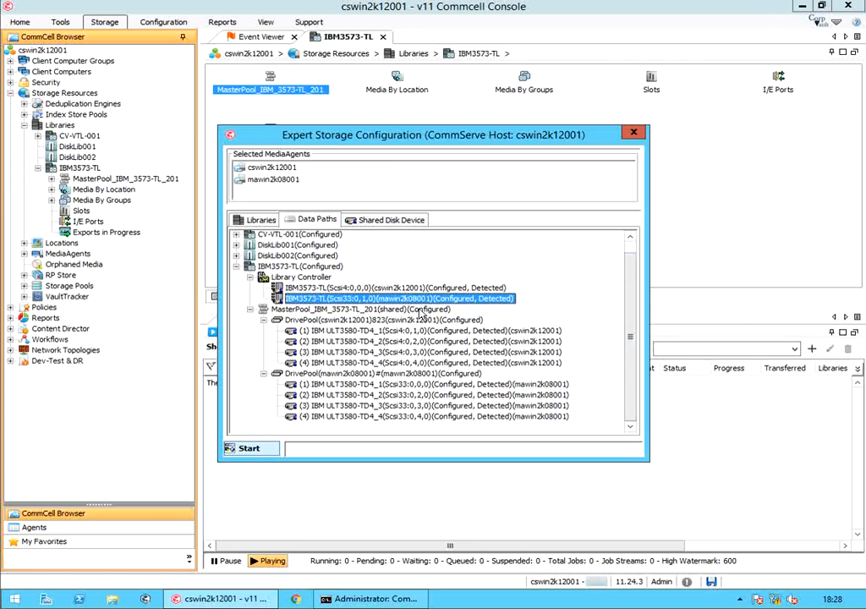
{"action": "left_click", "coordinate": [369, 311]}
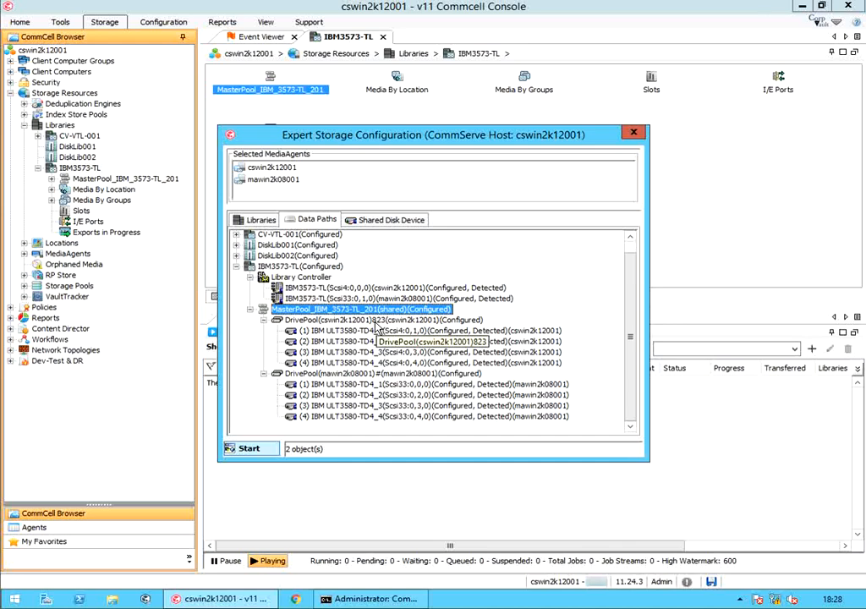
{"action": "left_click", "coordinate": [377, 321]}
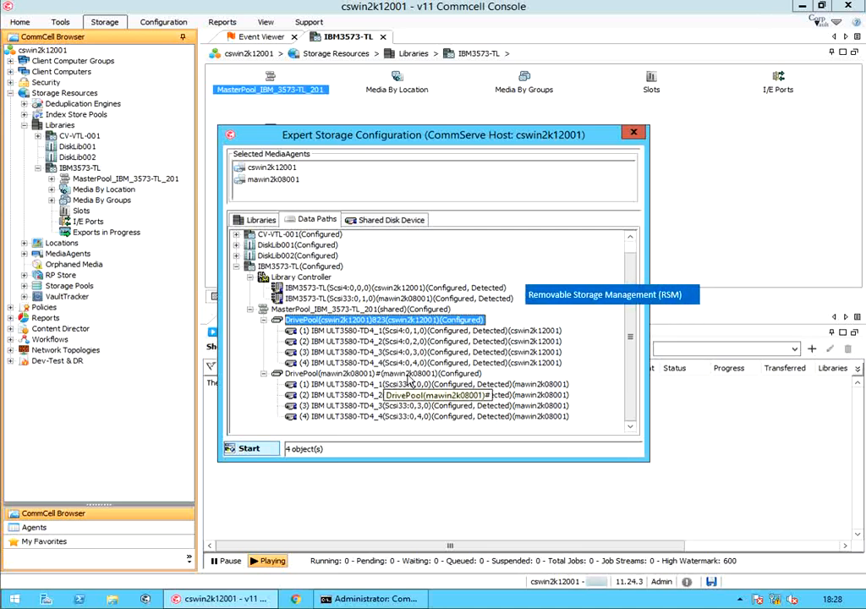
{"action": "left_click", "coordinate": [409, 375]}
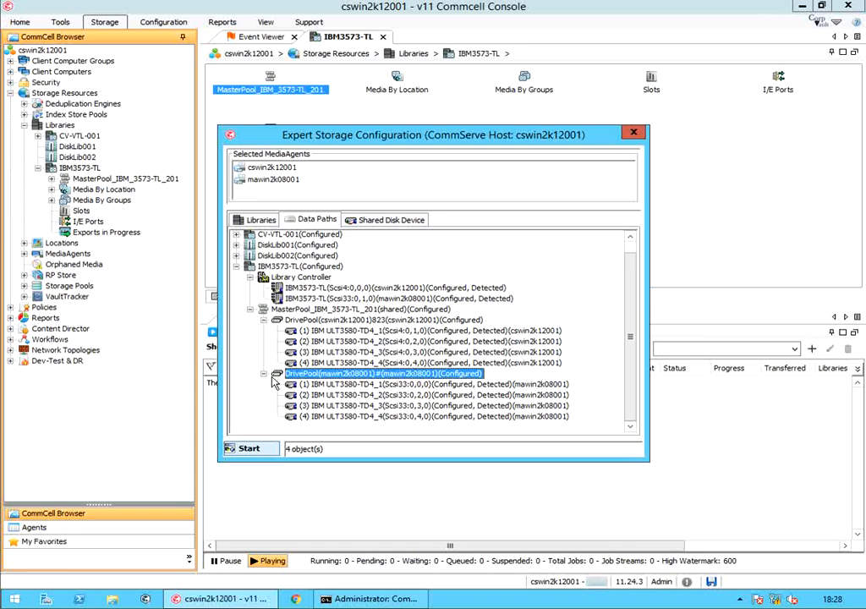
{"action": "left_click", "coordinate": [251, 450]}
{"action": "left_click", "coordinate": [254, 434]}
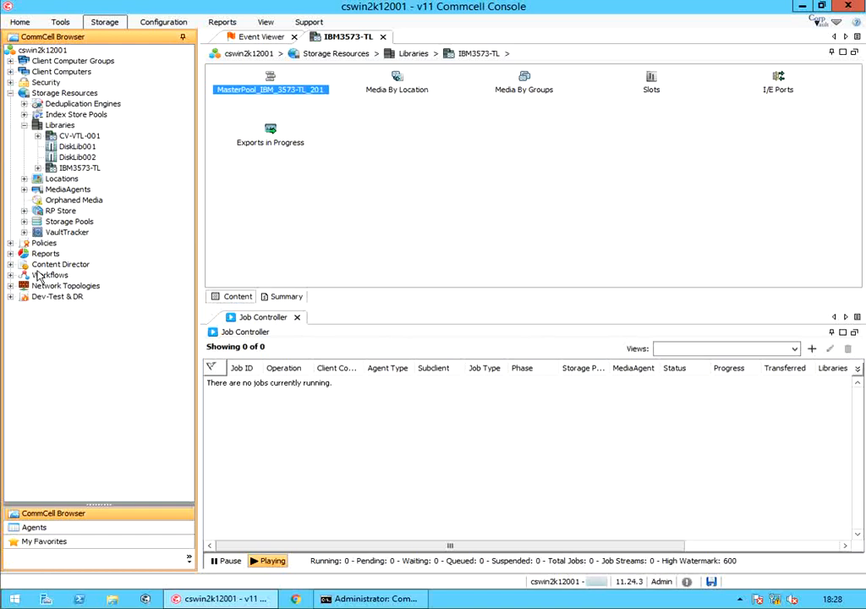
Step: Examine the IBM3573-TL drive pools and their drives under MediaAgents mawin2k08001 and cswin2k12001
{"action": "left_click", "coordinate": [24, 190]}
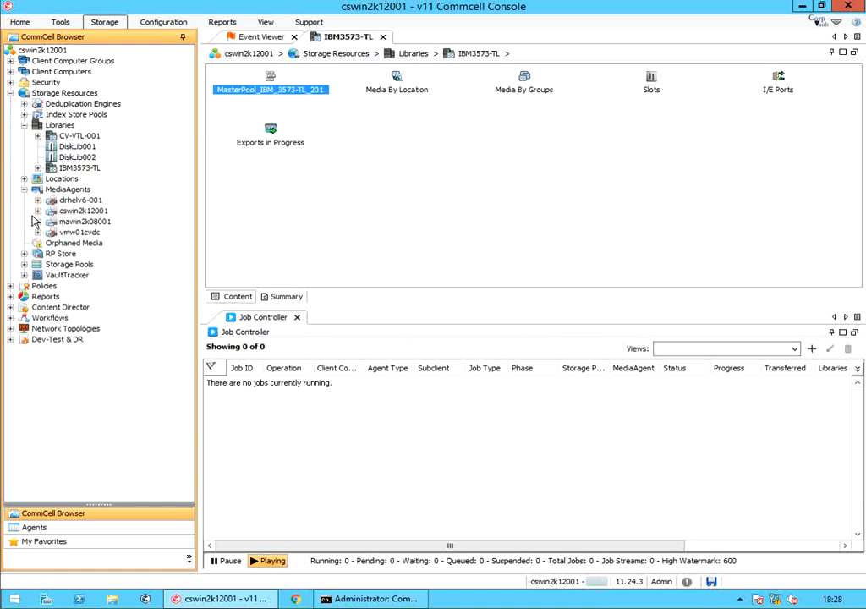
{"action": "left_click", "coordinate": [38, 221]}
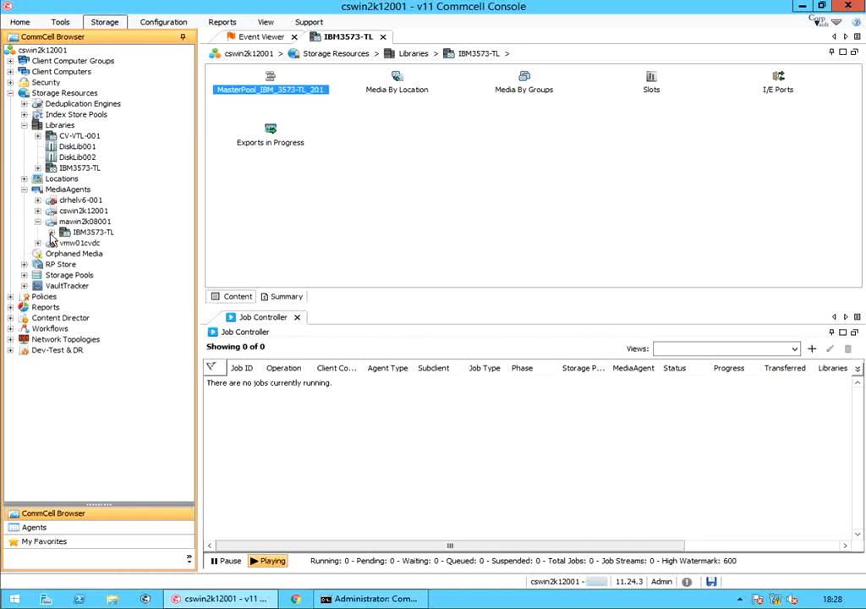
{"action": "left_click", "coordinate": [52, 233]}
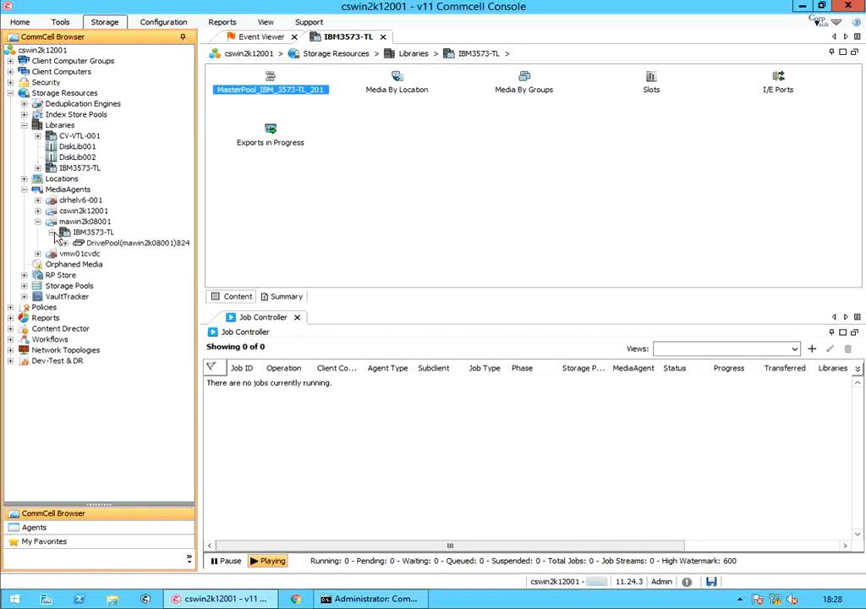
{"action": "double_click", "coordinate": [131, 246]}
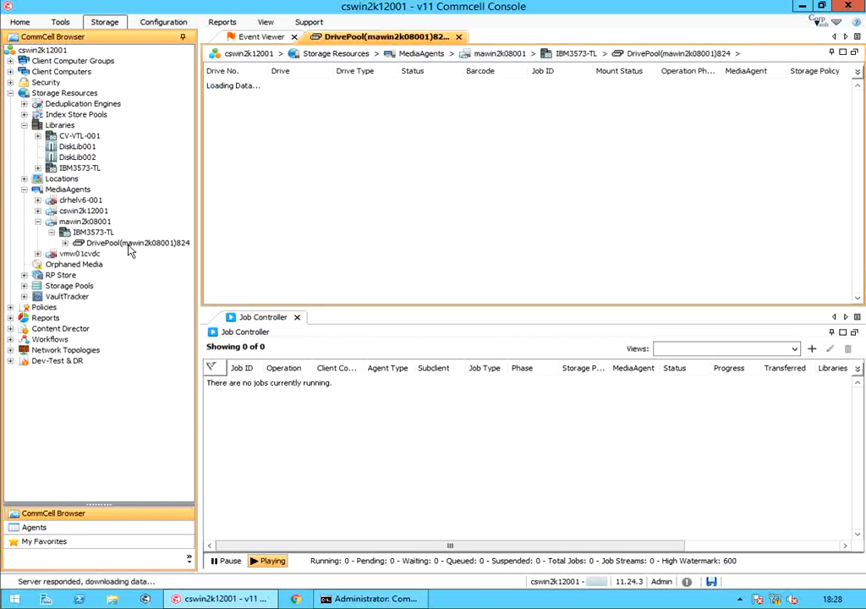
{"action": "left_click", "coordinate": [37, 212]}
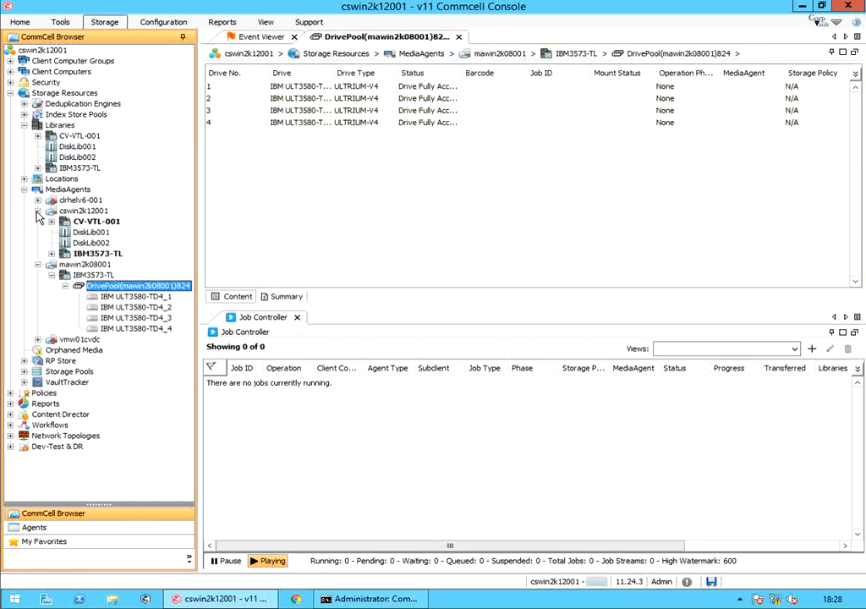
{"action": "left_click", "coordinate": [51, 253]}
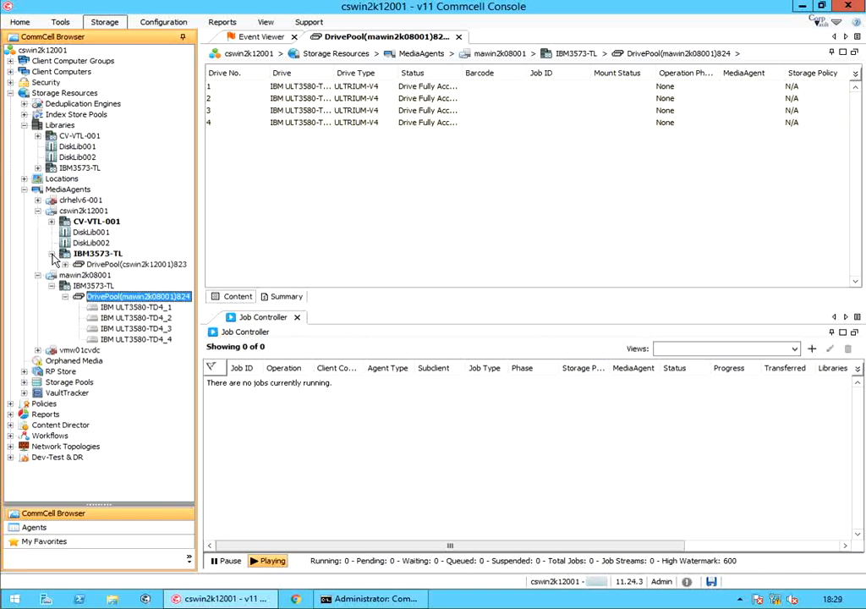
{"action": "double_click", "coordinate": [121, 266]}
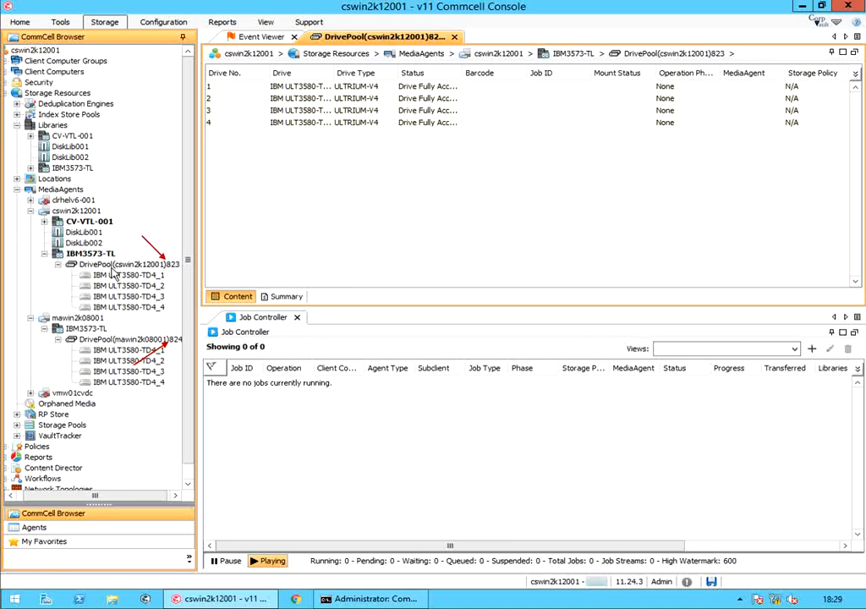
Step: Display the drives of the shared MasterPool_IBM_3573-TL_201 under the IBM3573-TL library and fit the columns to their contents
{"action": "left_click", "coordinate": [18, 193]}
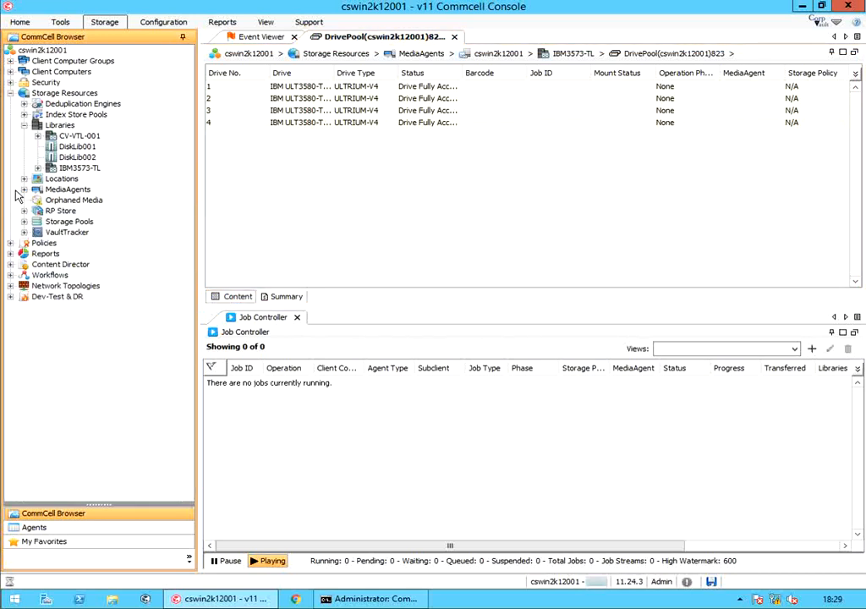
{"action": "left_click", "coordinate": [37, 169]}
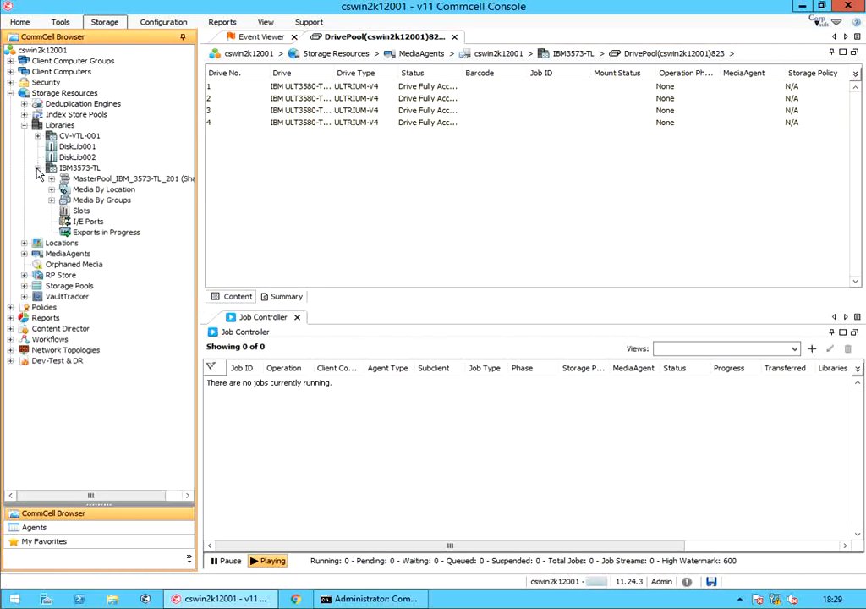
{"action": "double_click", "coordinate": [95, 182]}
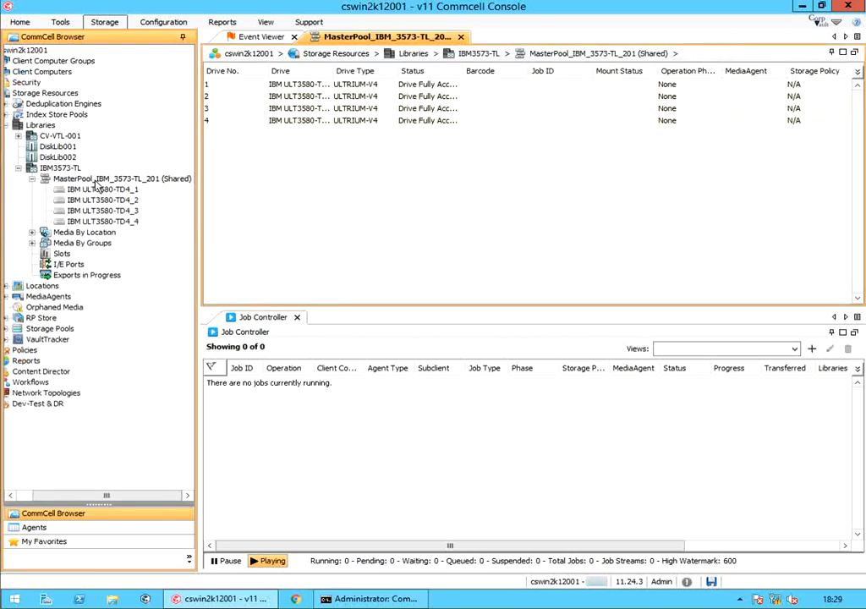
{"action": "right_click", "coordinate": [303, 75]}
{"action": "left_click", "coordinate": [330, 86]}
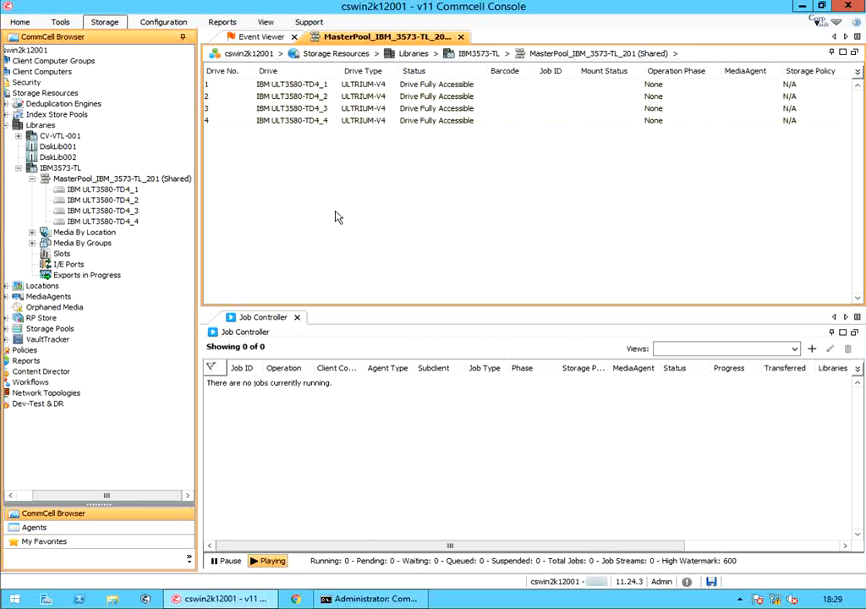
Step: Try the Allocate No. of Drives policy with 2 drives in the master drive pool's properties, and switch back to Use All Drives
{"action": "right_click", "coordinate": [184, 185]}
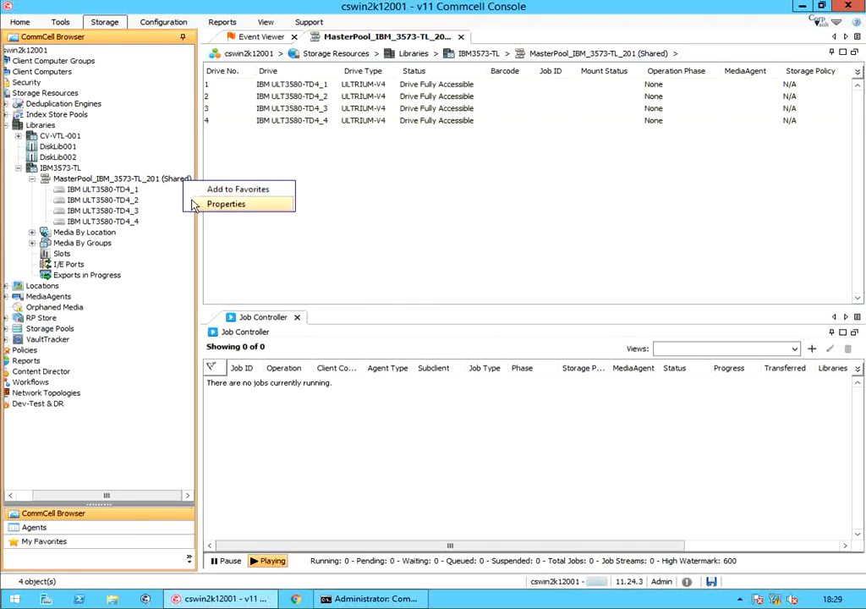
{"action": "left_click", "coordinate": [194, 206]}
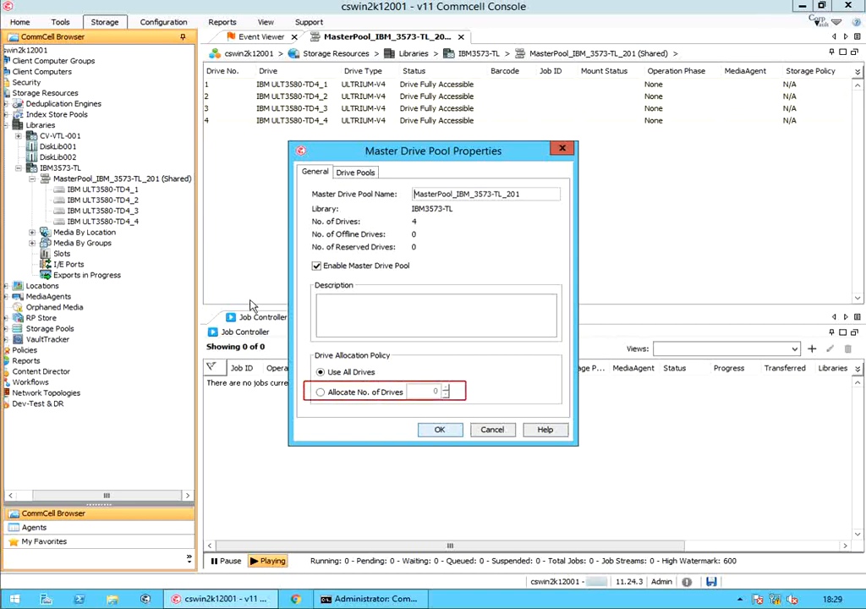
{"action": "left_click", "coordinate": [331, 394]}
{"action": "left_click", "coordinate": [446, 388]}
{"action": "left_click", "coordinate": [446, 388]}
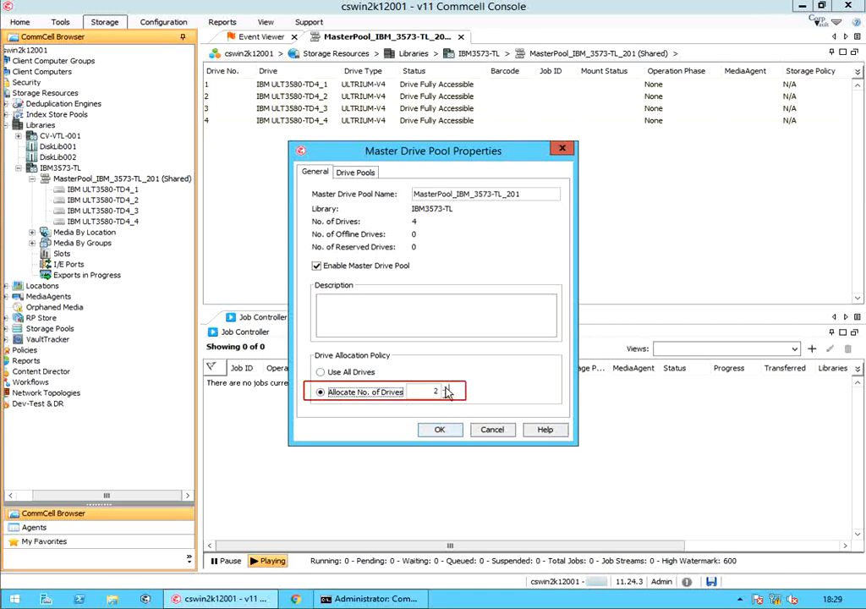
{"action": "left_click", "coordinate": [355, 377]}
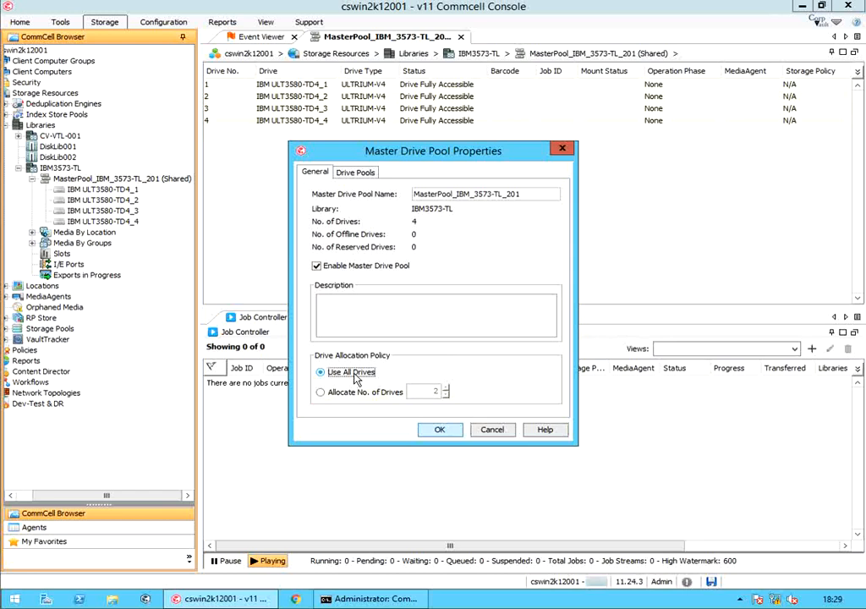
Step: Review the drive pools associated with the master drive pool and open the details of the mawin2k08001 pool
{"action": "left_click", "coordinate": [369, 174]}
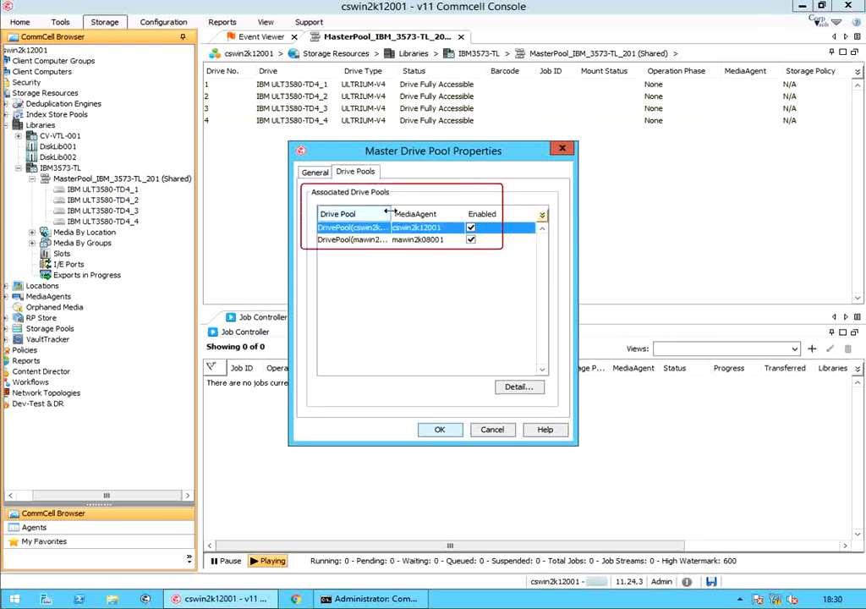
{"action": "left_click_drag", "start_coordinate": [392, 214], "coordinate": [425, 214]}
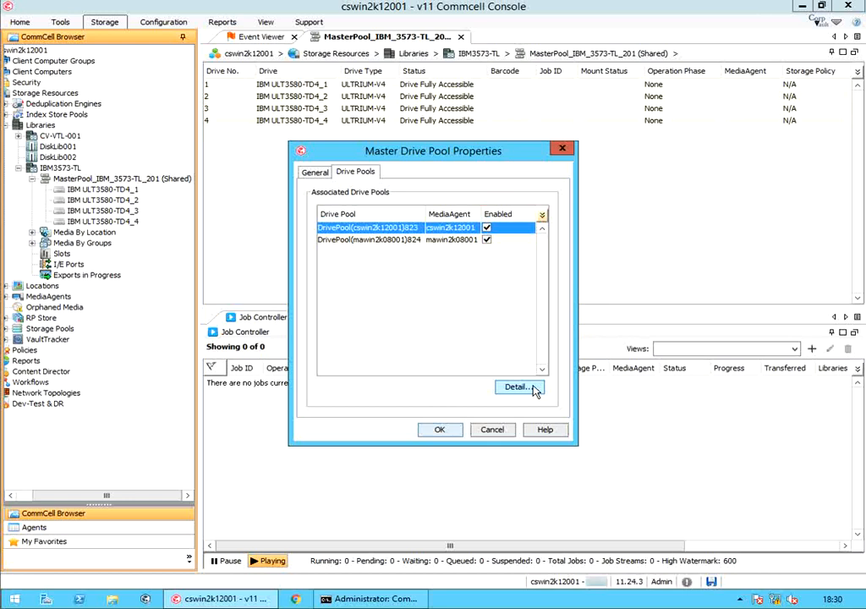
{"action": "left_click", "coordinate": [464, 241]}
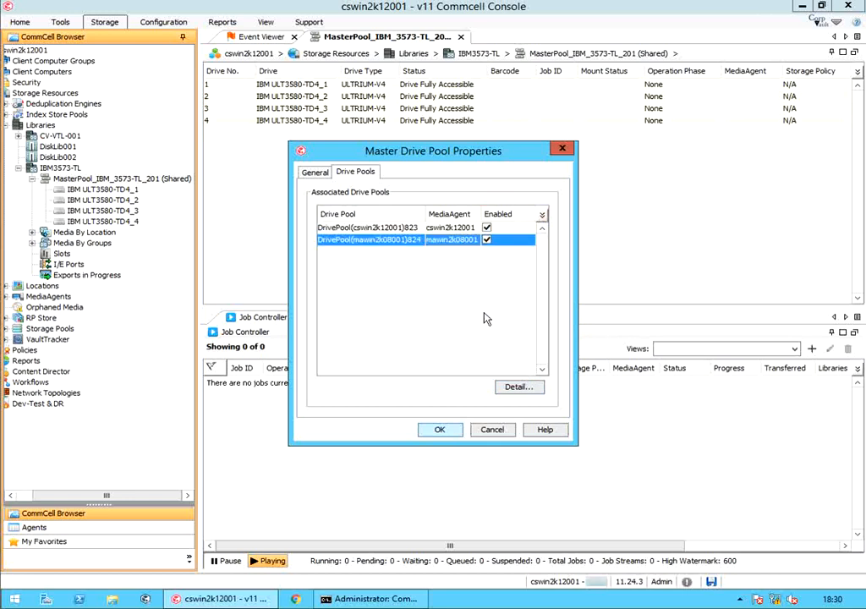
{"action": "left_click", "coordinate": [522, 389]}
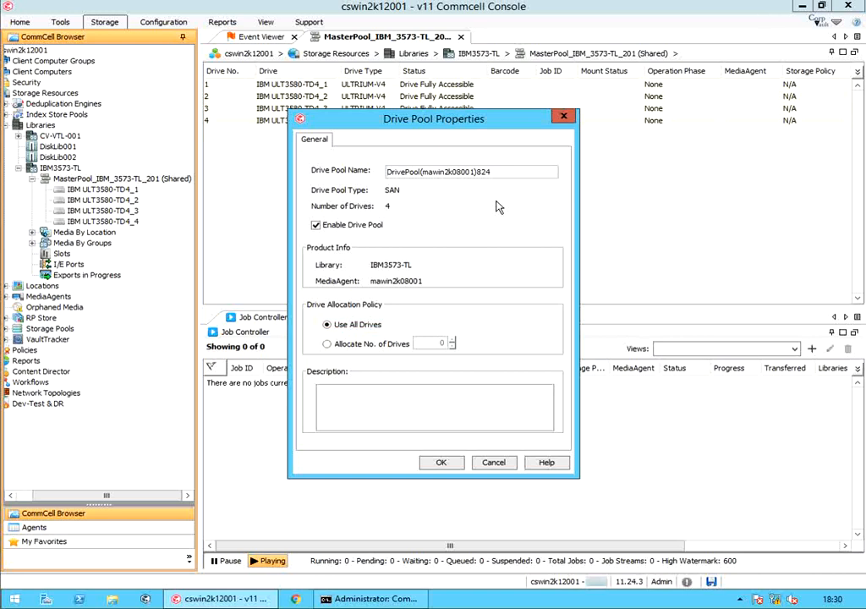
Step: Try allocating 2 drives to the mawin2k08001 drive pool, lower the number back to 0, and cancel the changes
{"action": "left_click", "coordinate": [385, 348]}
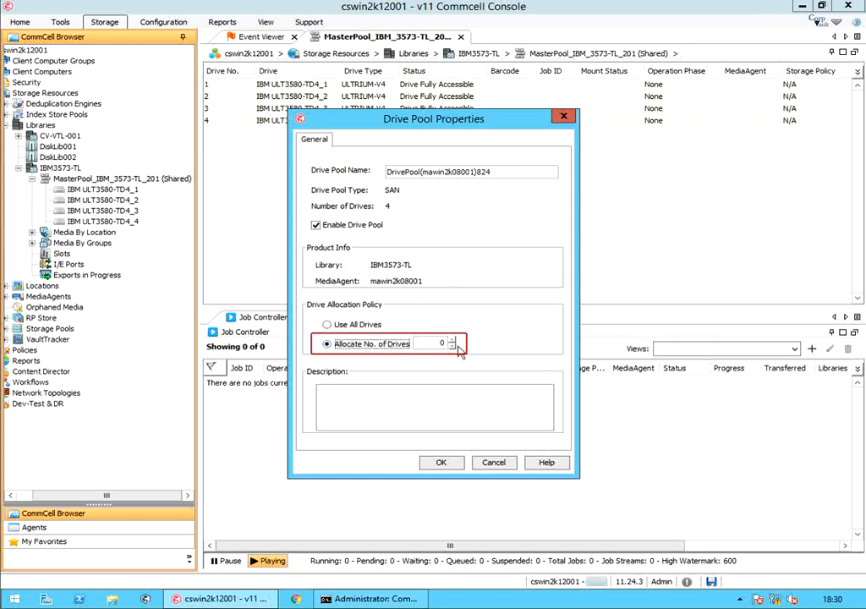
{"action": "left_click", "coordinate": [453, 340]}
{"action": "left_click", "coordinate": [453, 340]}
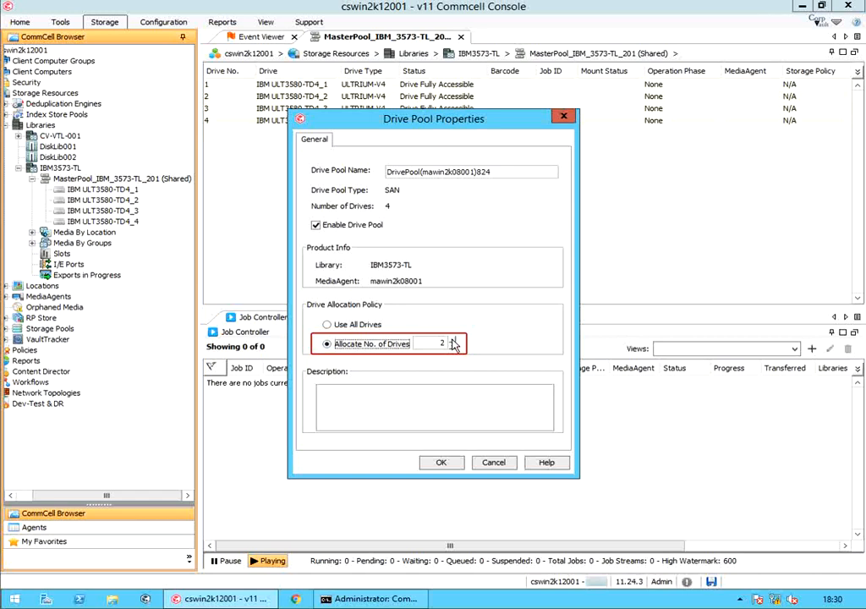
{"action": "left_click", "coordinate": [452, 347]}
{"action": "left_click", "coordinate": [453, 347]}
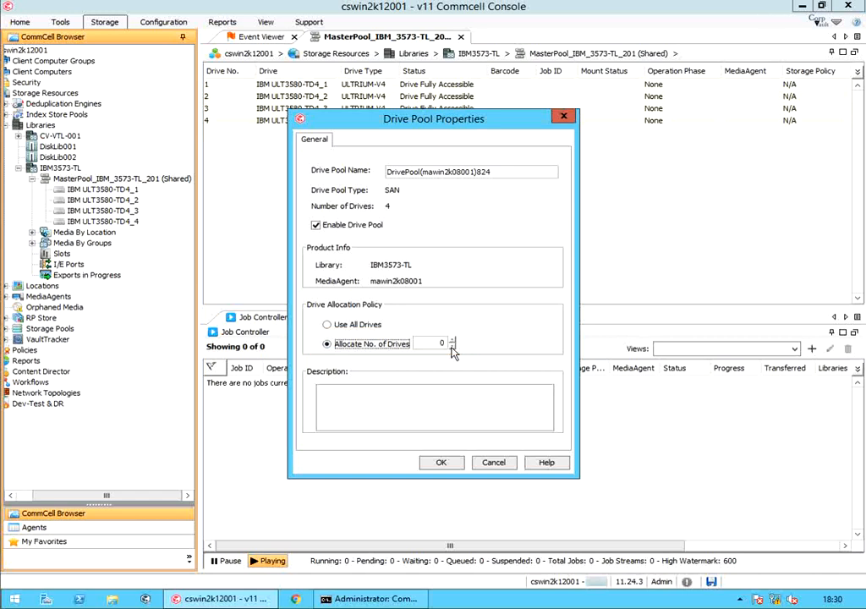
{"action": "left_click", "coordinate": [494, 464]}
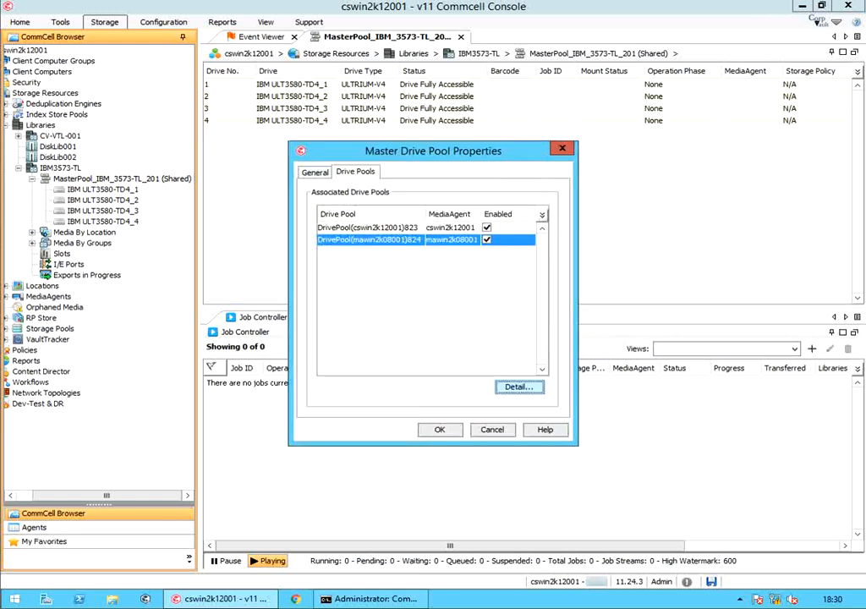
Step: Check the master drive pool's general settings, close its properties without saving, and select MasterPool_IBM_3573-TL_201 in the library
{"action": "left_click", "coordinate": [308, 174]}
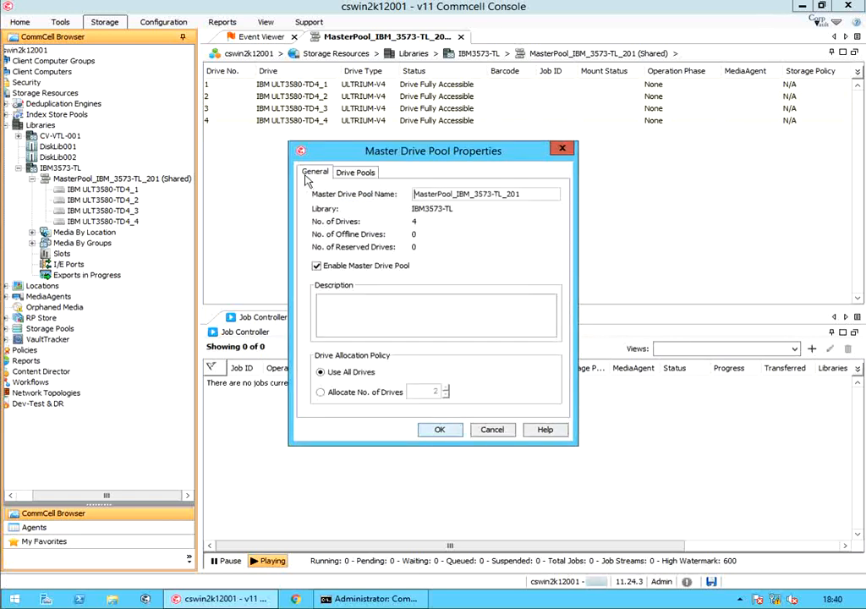
{"action": "left_click", "coordinate": [494, 430]}
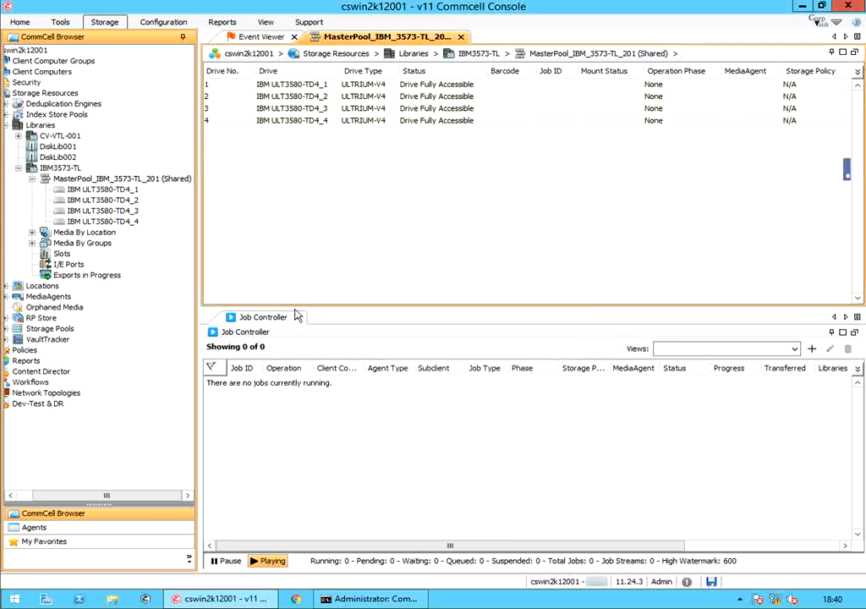
{"action": "left_click", "coordinate": [169, 182]}
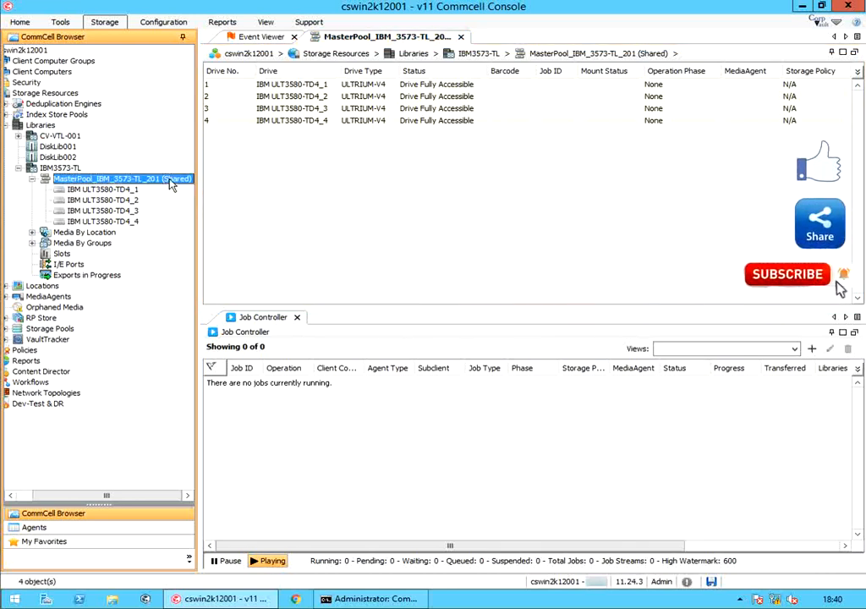